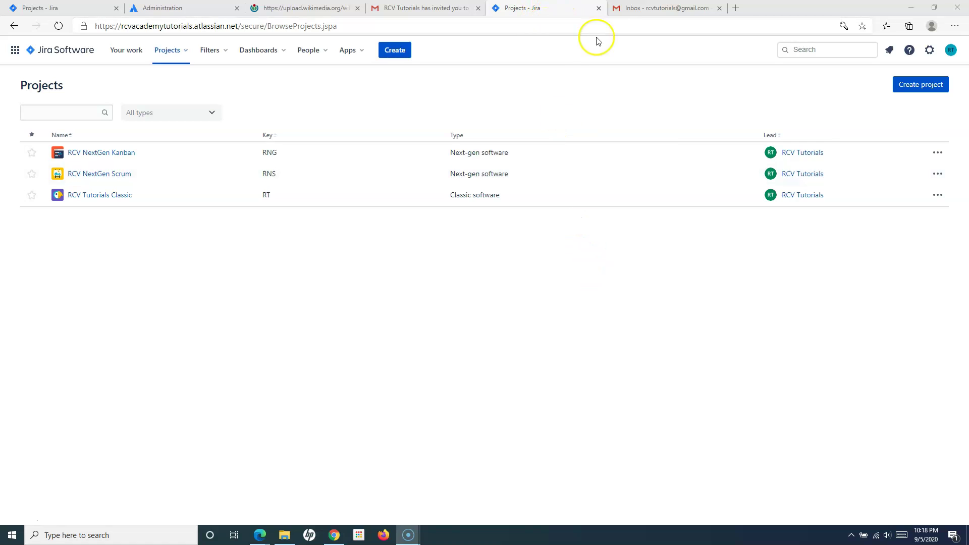
Step: Open the Jira settings menu and examine the available personal settings and the notice about admin access
click(530, 8)
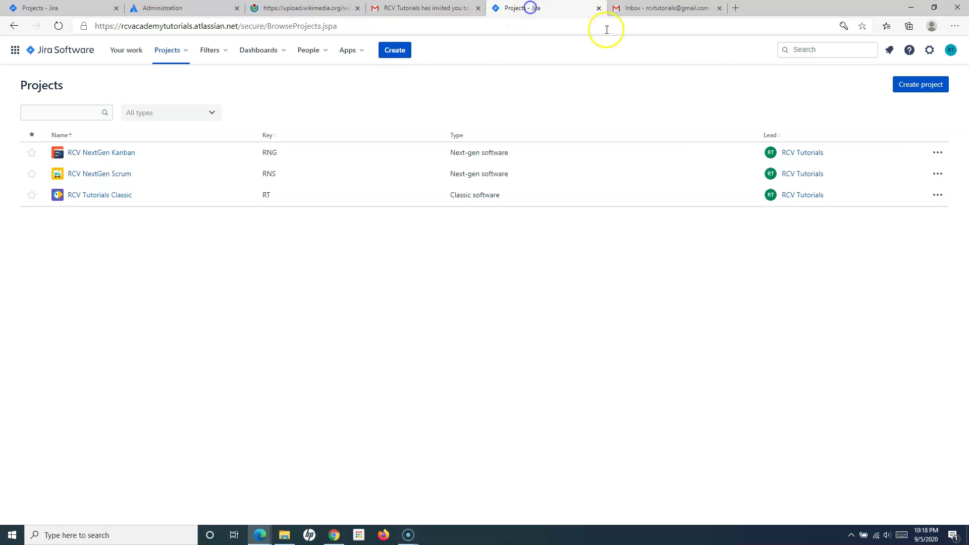
click(930, 51)
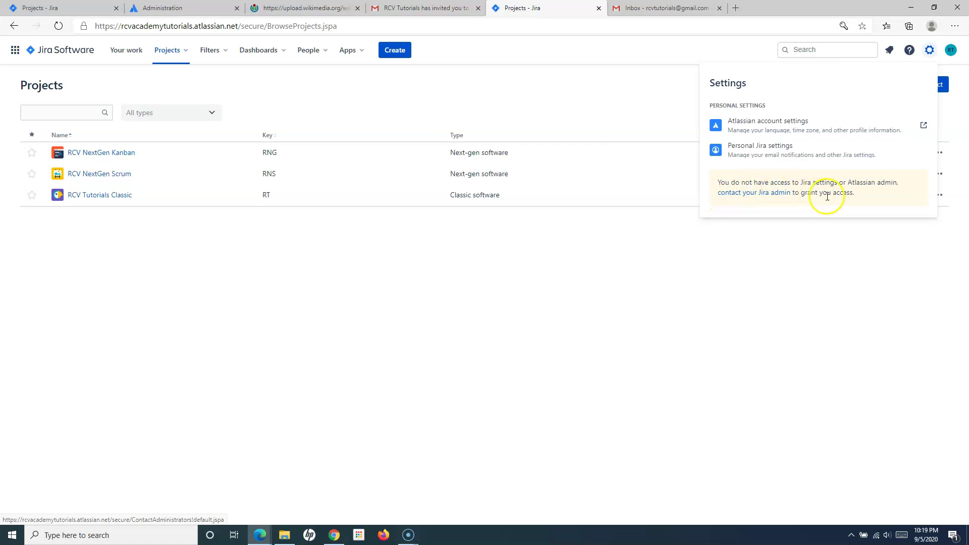
drag(844, 186, 851, 192)
click(855, 195)
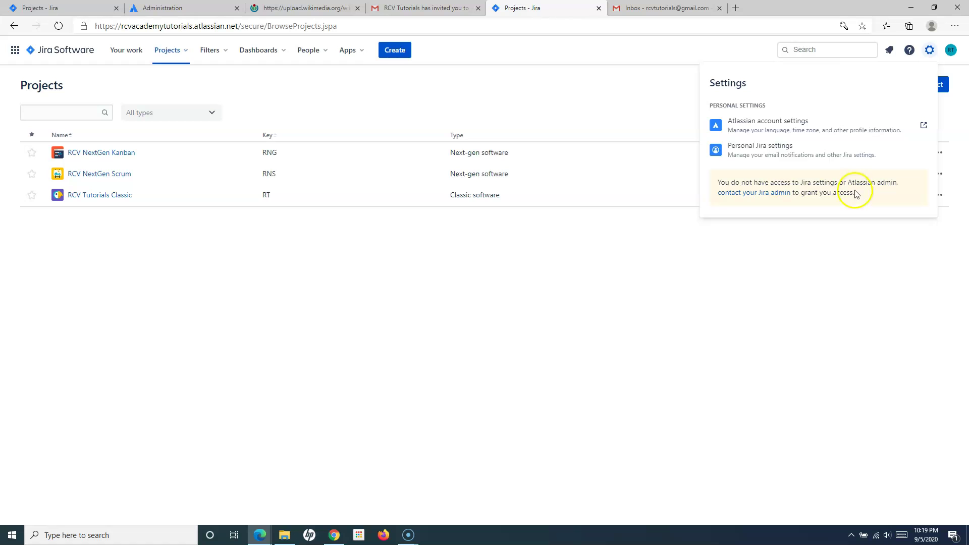
drag(859, 200, 852, 183)
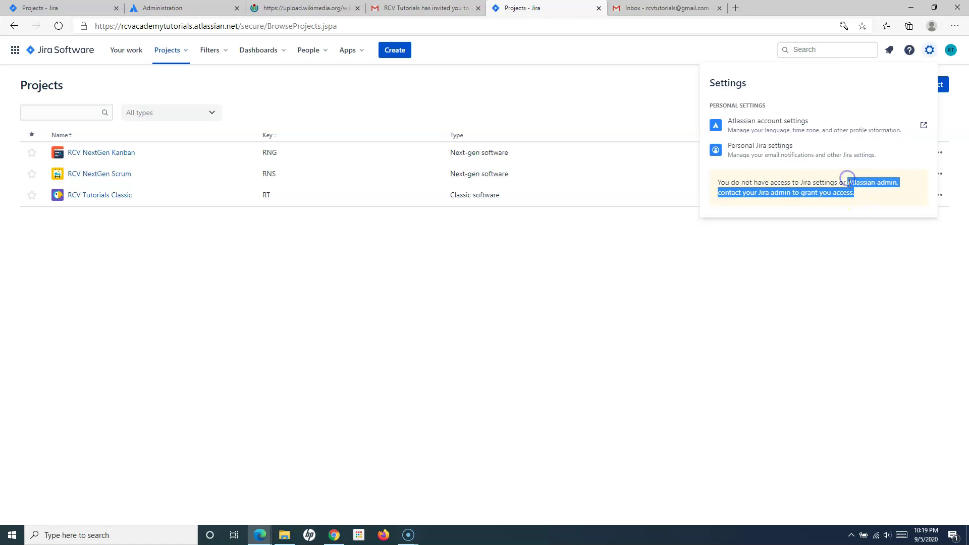
click(848, 182)
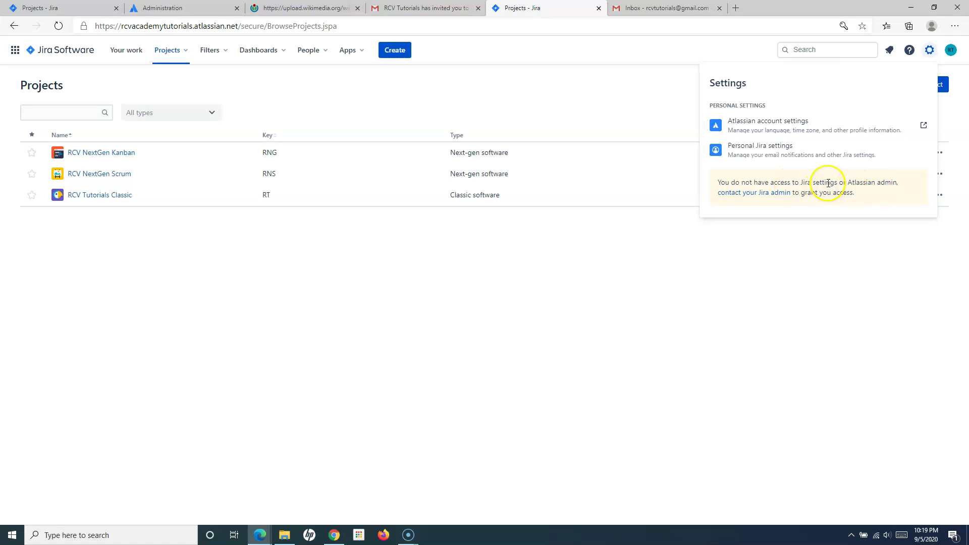
drag(843, 182, 854, 192)
click(854, 192)
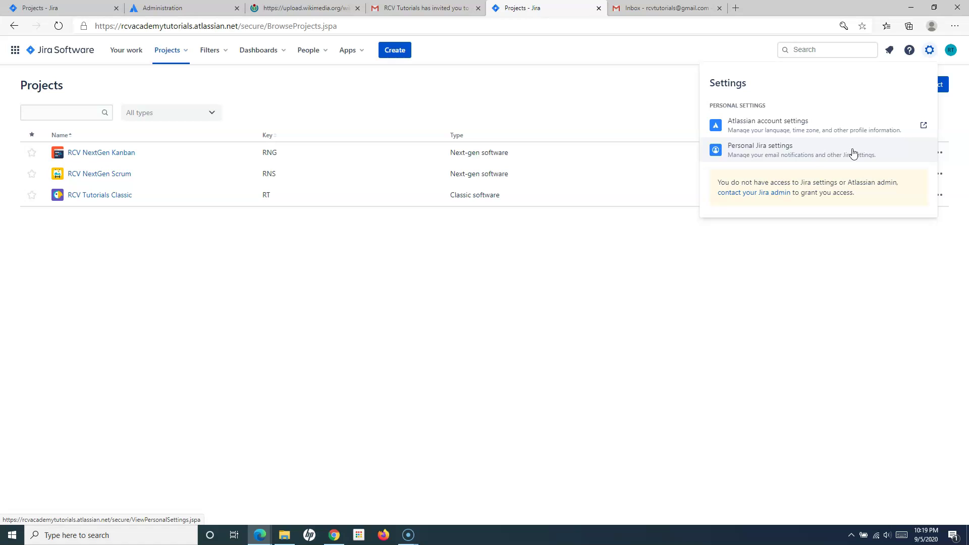
Step: Open the personal Jira settings from the profile menu and review the timezone, language and email notification options
click(951, 51)
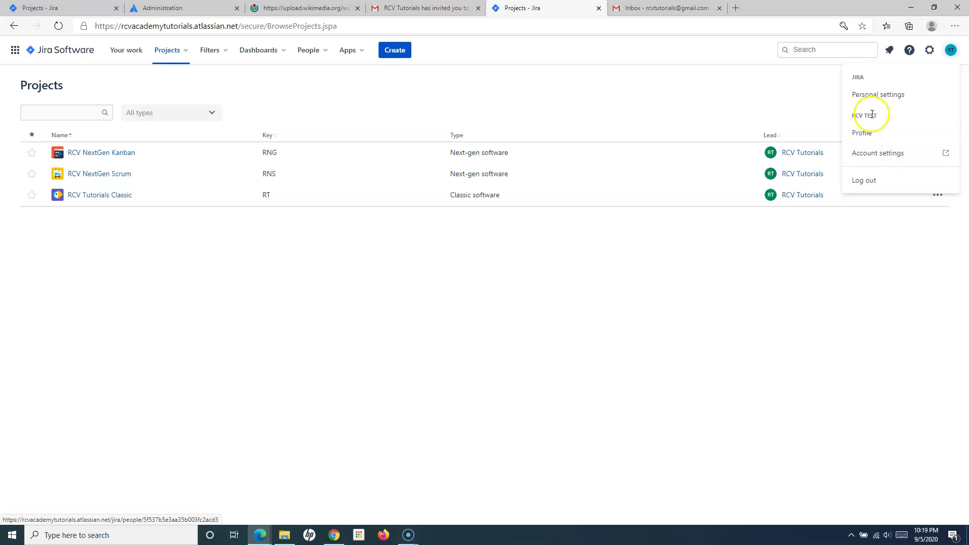
click(885, 96)
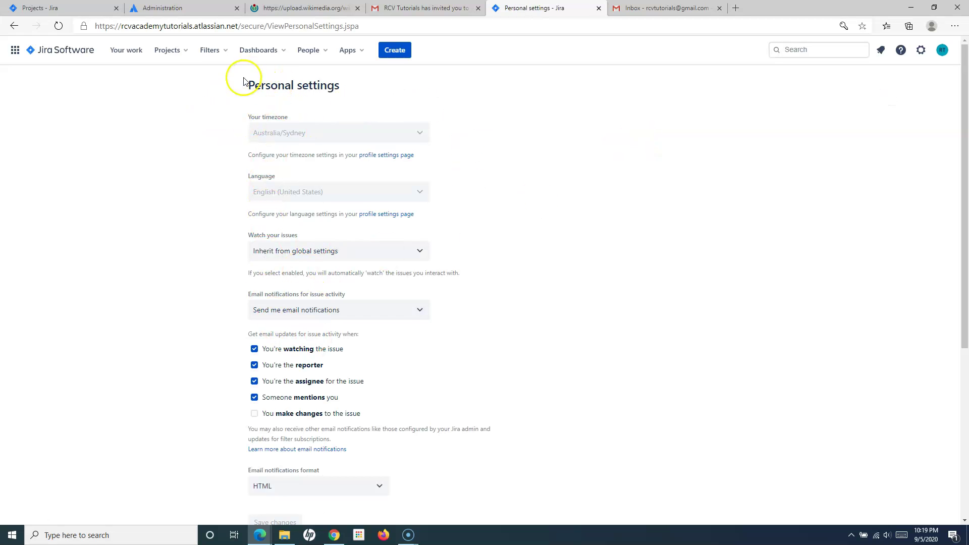
scroll(255, 335, down, 5)
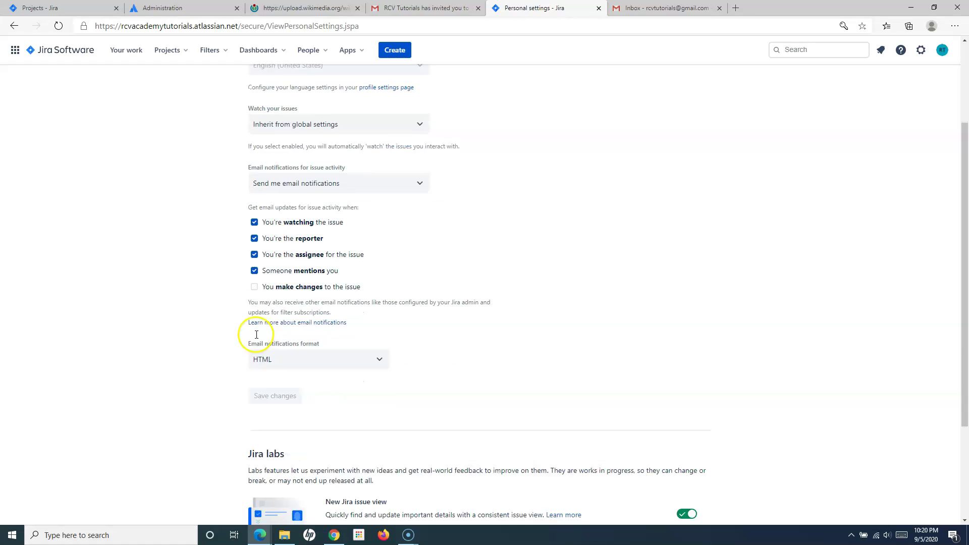
scroll(254, 337, up, 5)
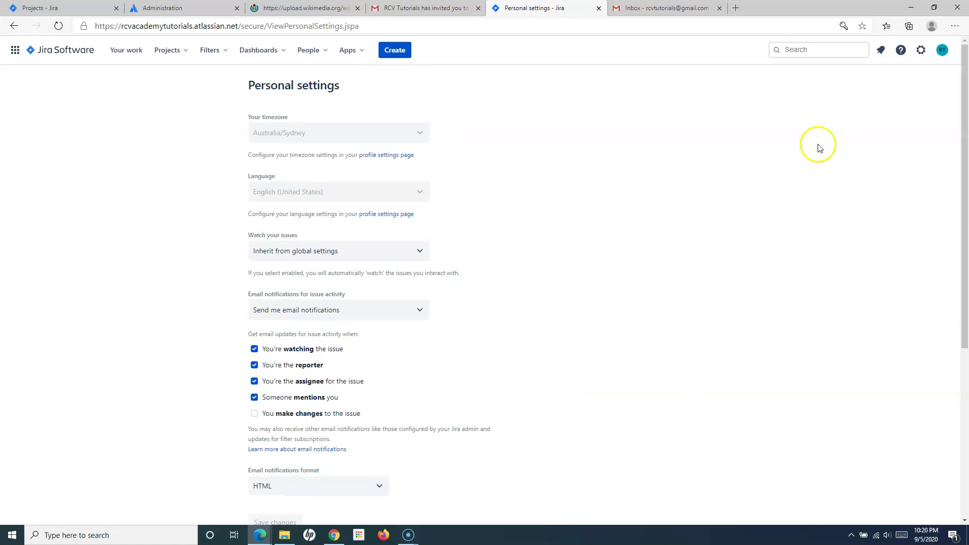
Step: Open the Atlassian account settings and examine the full name and public name fields and their visibility
click(921, 50)
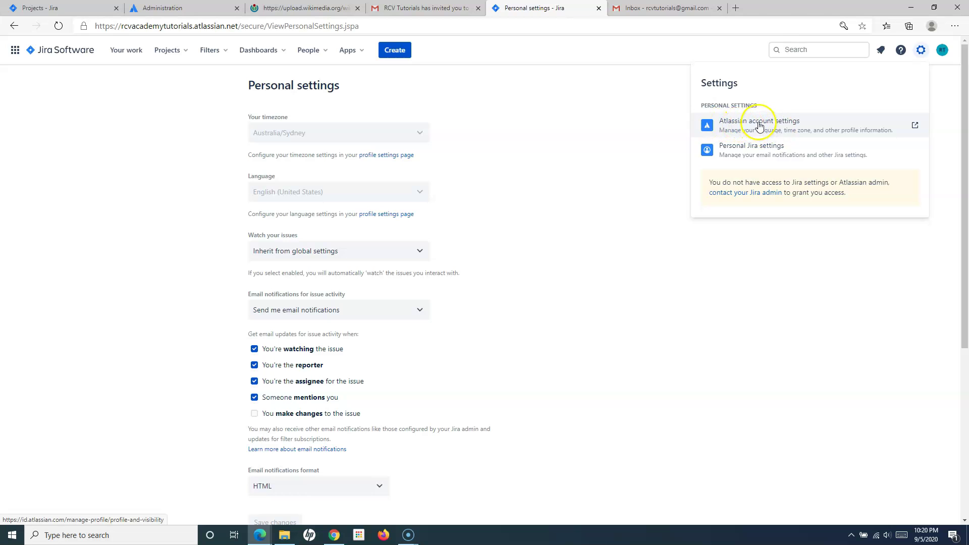
click(738, 128)
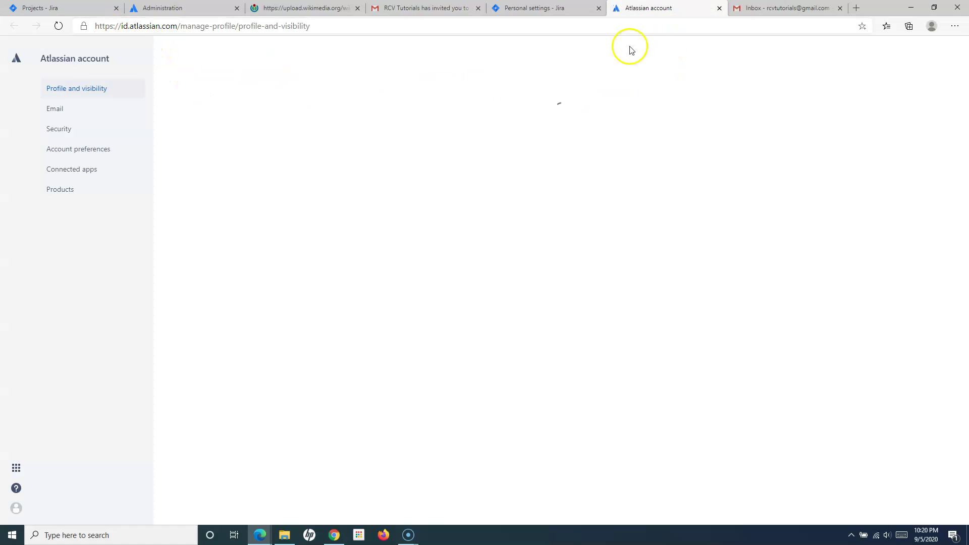
scroll(367, 206, down, 3)
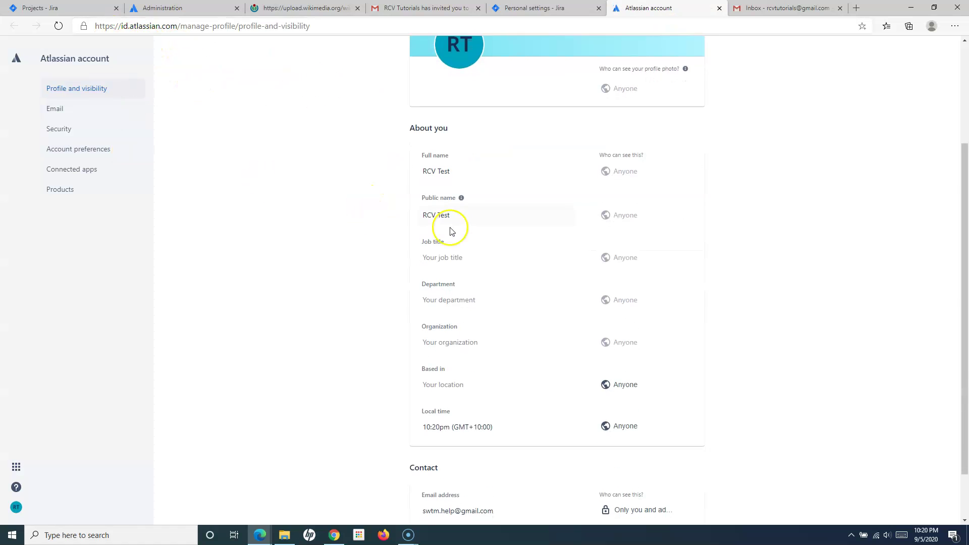
click(464, 171)
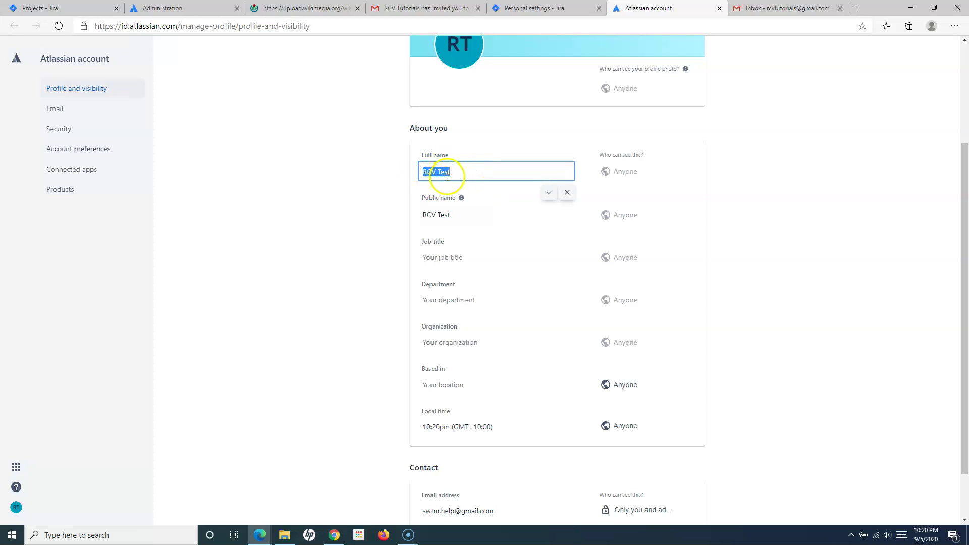
click(454, 216)
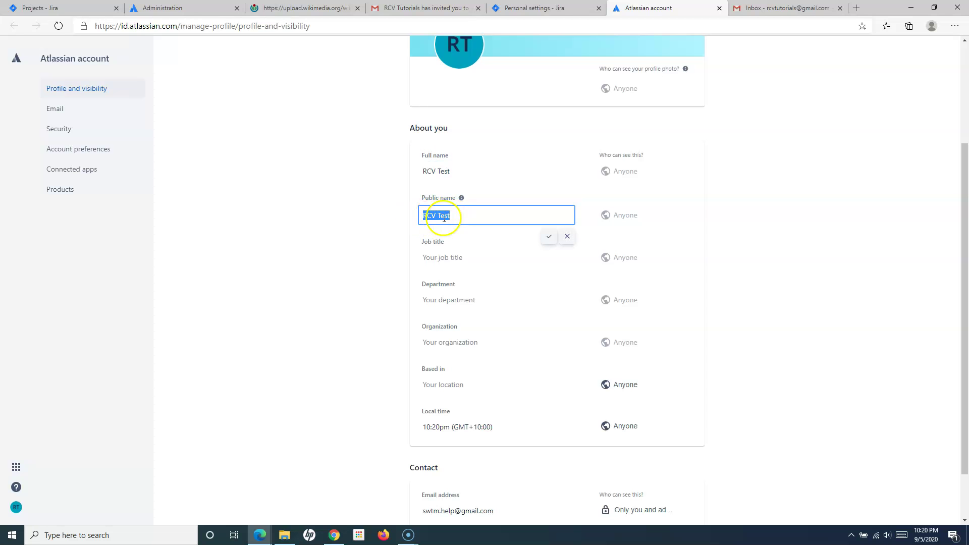
mouse_move(623, 340)
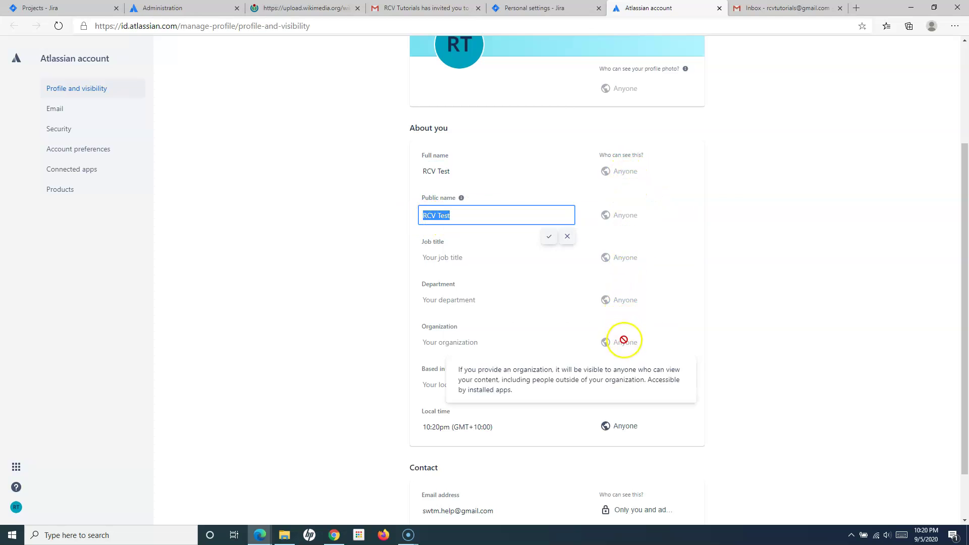
click(778, 208)
mouse_move(656, 175)
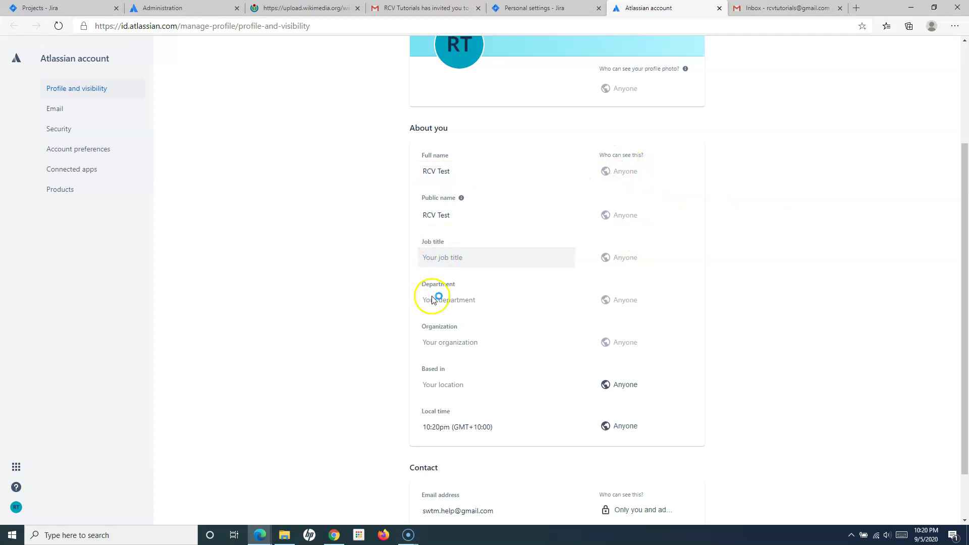
Step: Examine the organization, department, job title and location fields, including the visibility choices for the location
click(448, 346)
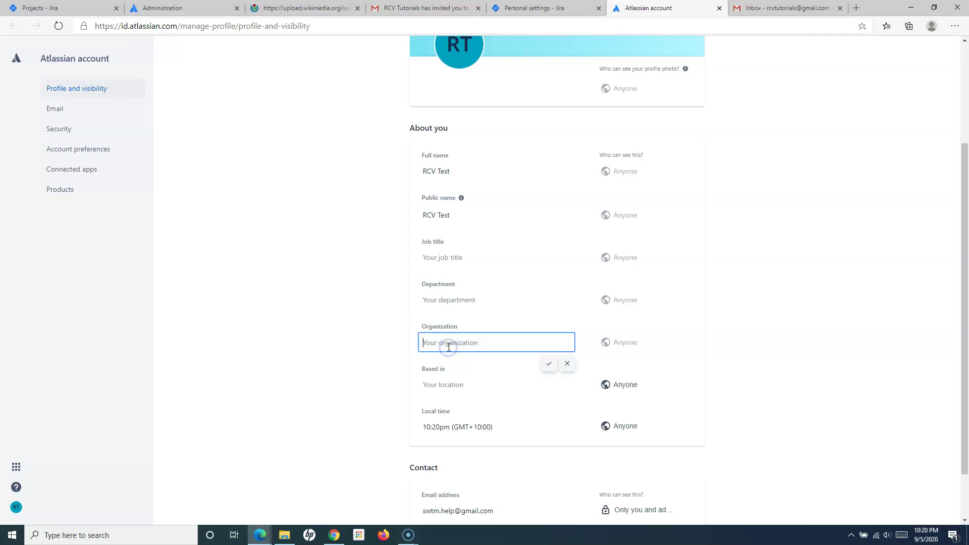
click(445, 299)
click(444, 256)
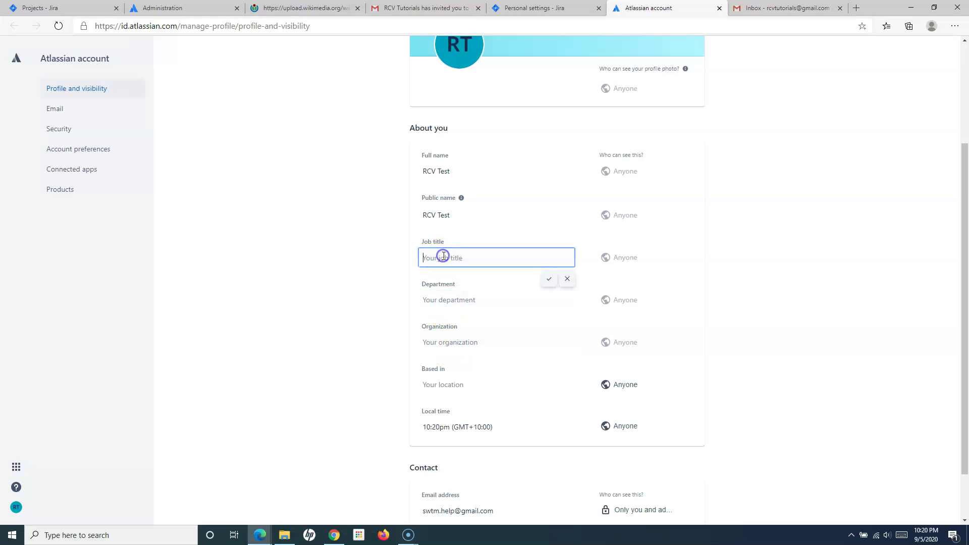
click(376, 312)
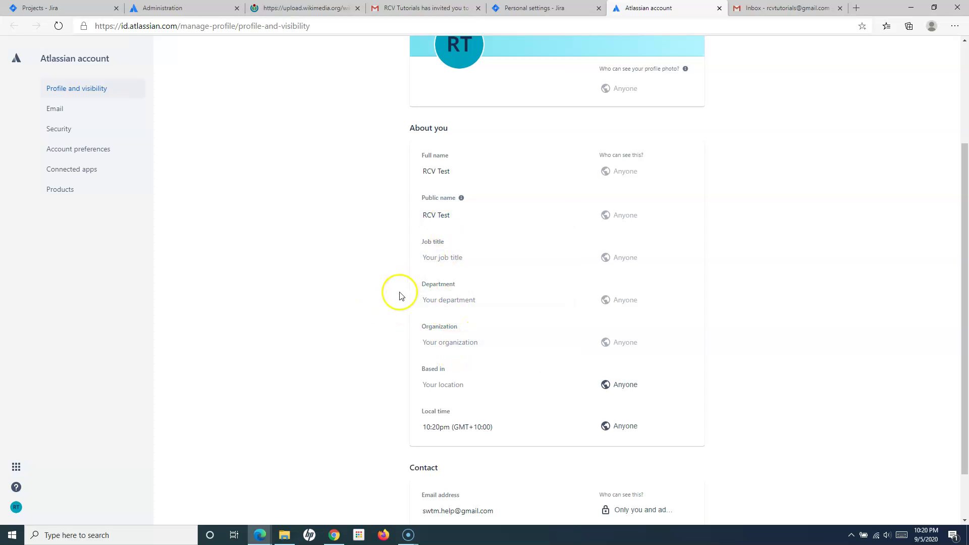
click(446, 386)
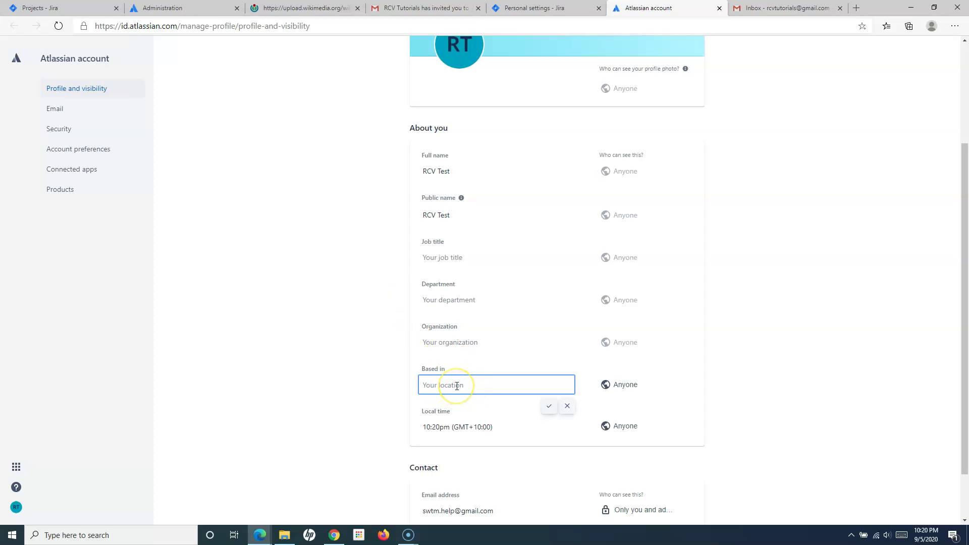
click(357, 382)
click(624, 386)
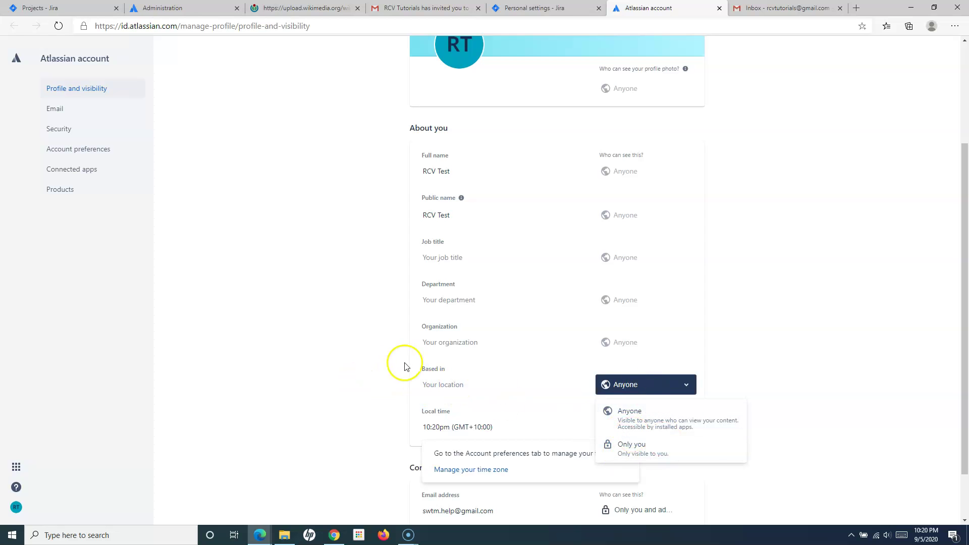
click(359, 412)
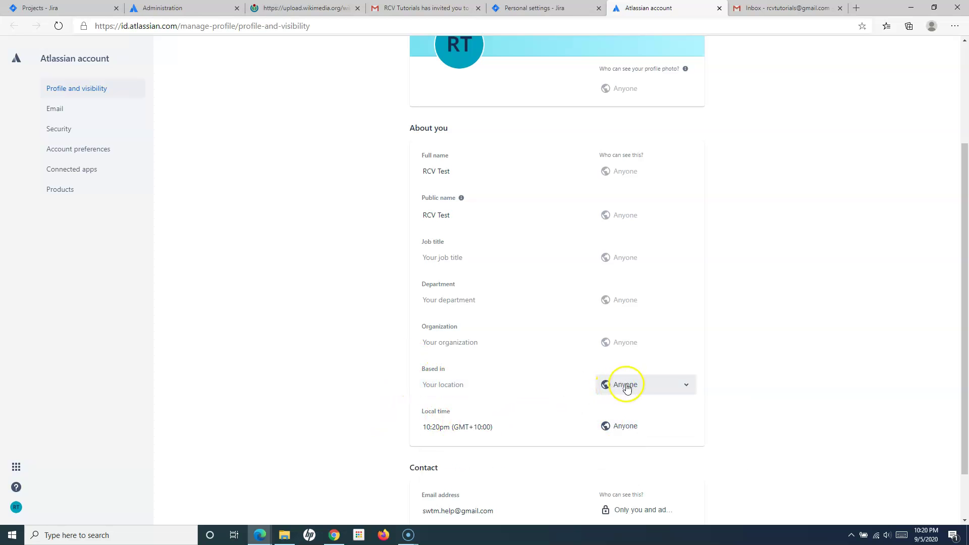
Step: Switch the contact email address visibility to Anyone and set it back to Only you and admins
scroll(374, 372, down, 2)
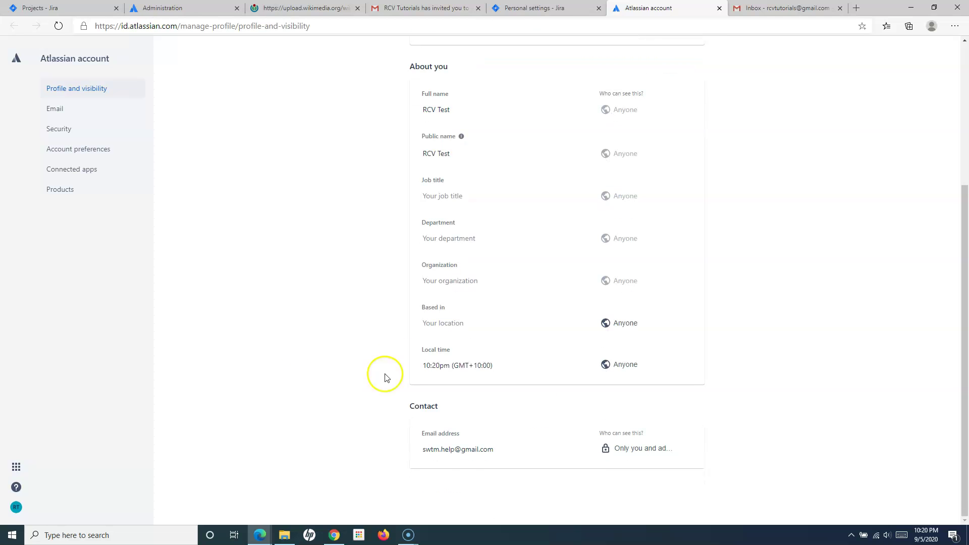
click(495, 458)
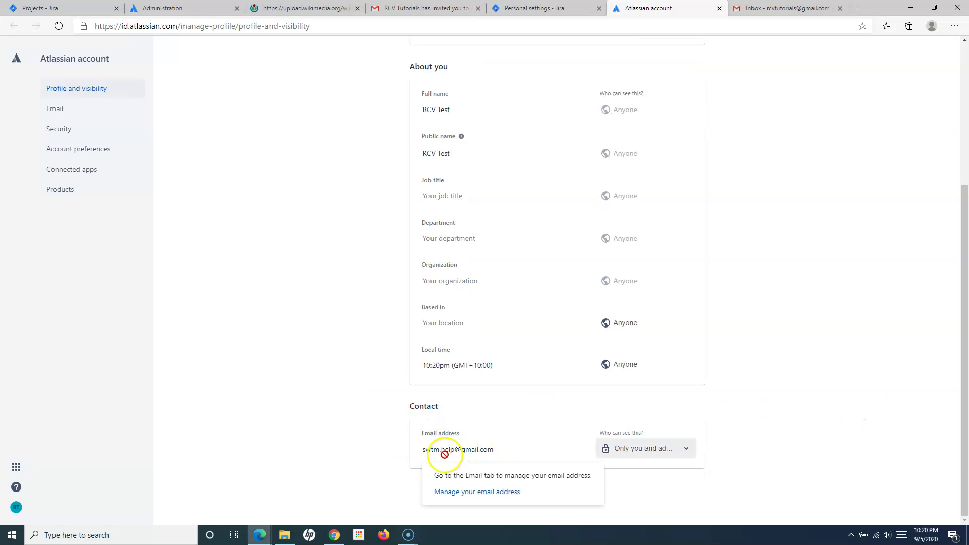
click(675, 451)
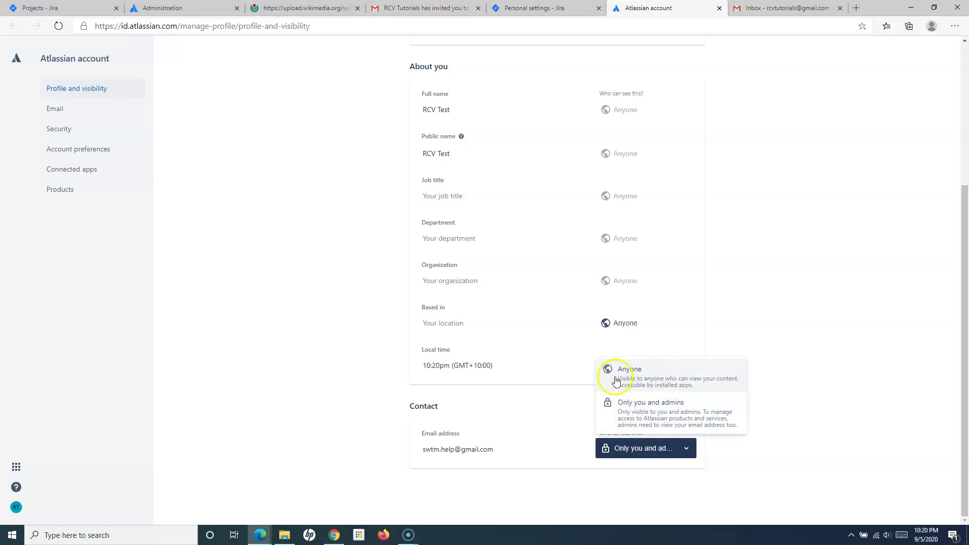
click(631, 374)
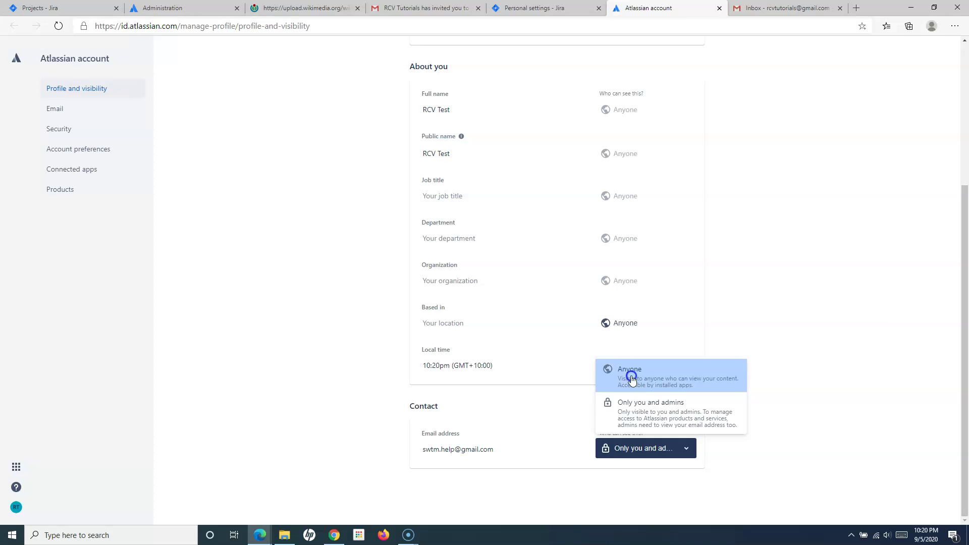
click(632, 448)
click(639, 415)
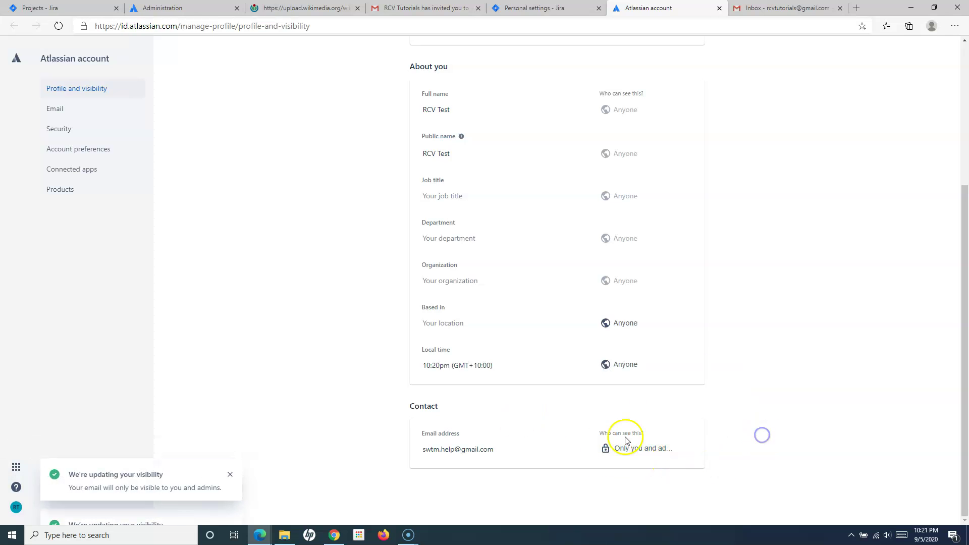
Step: Review the profile photo and About you visibility settings, and dismiss the visibility update notification
scroll(625, 440, up, 5)
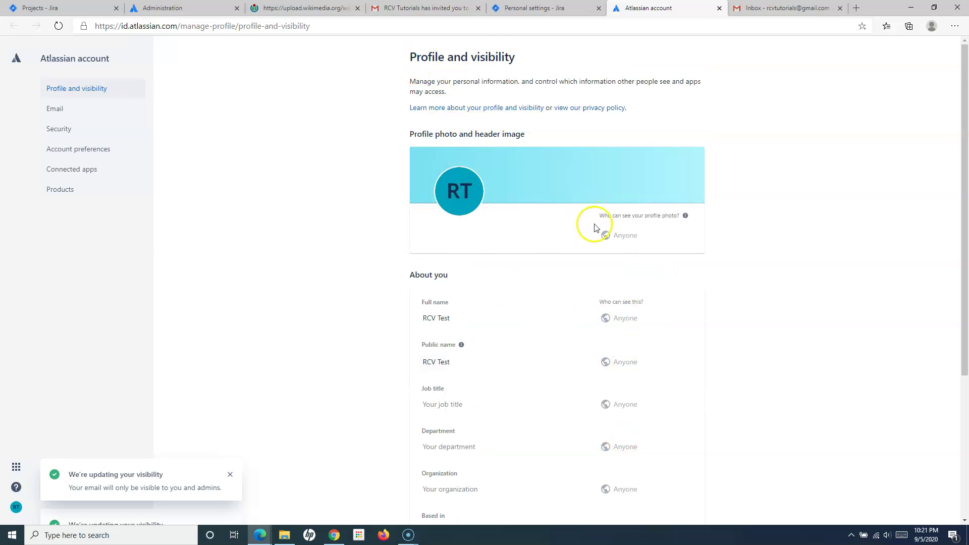
scroll(562, 371, down, 4)
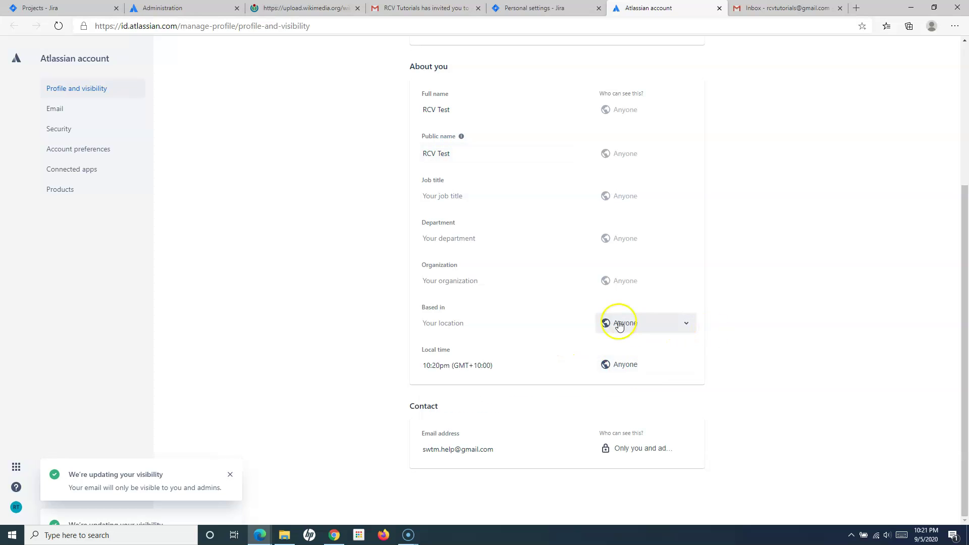
scroll(484, 320, up, 3)
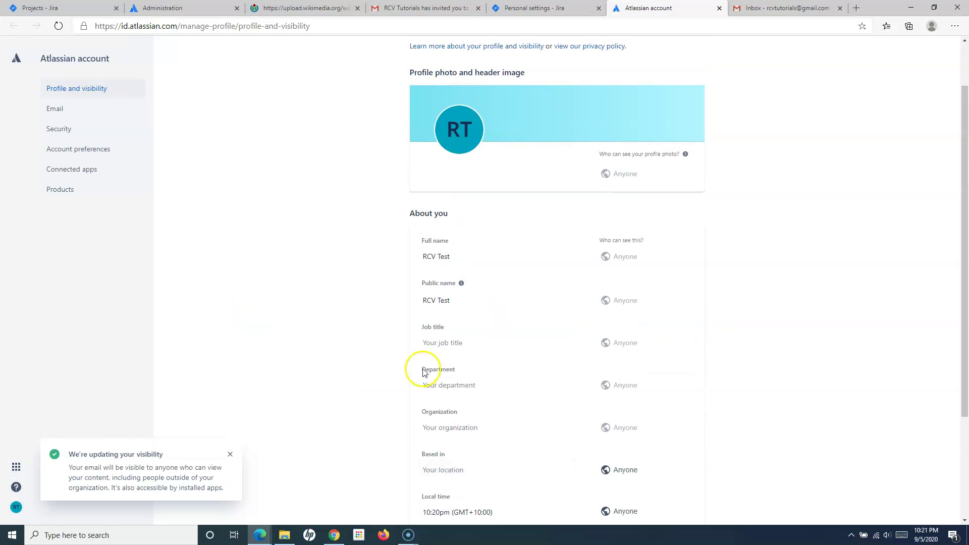
click(232, 454)
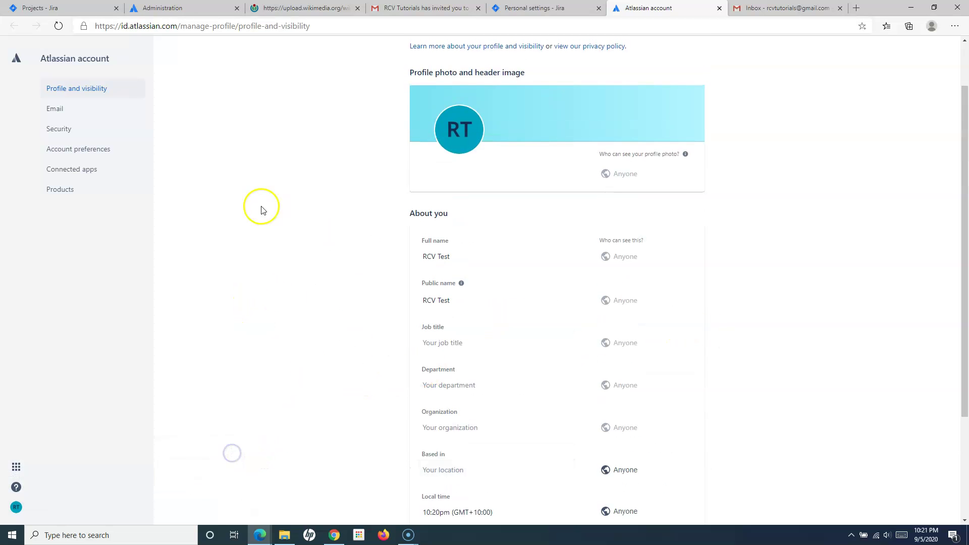
Step: Open the account's Email settings and examine the current email address
click(71, 108)
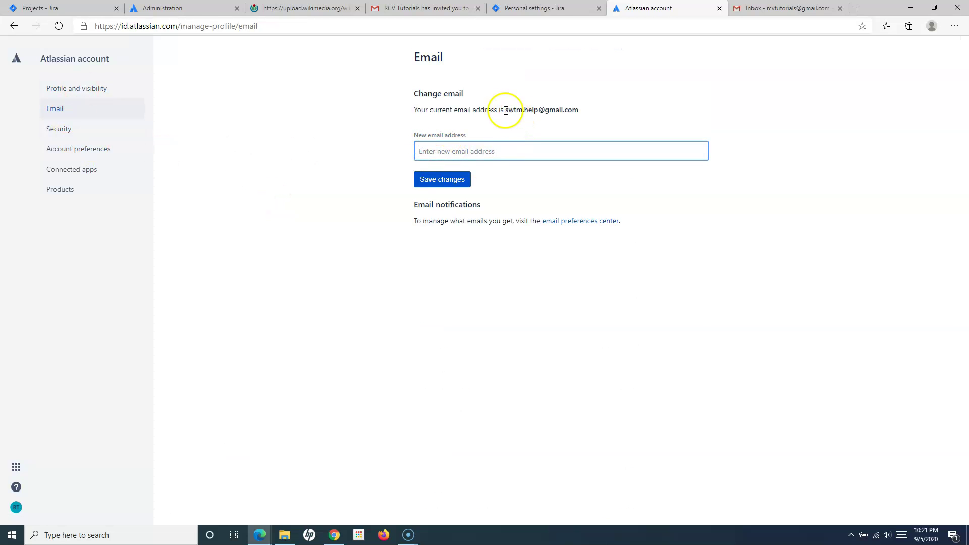
drag(505, 110, 581, 110)
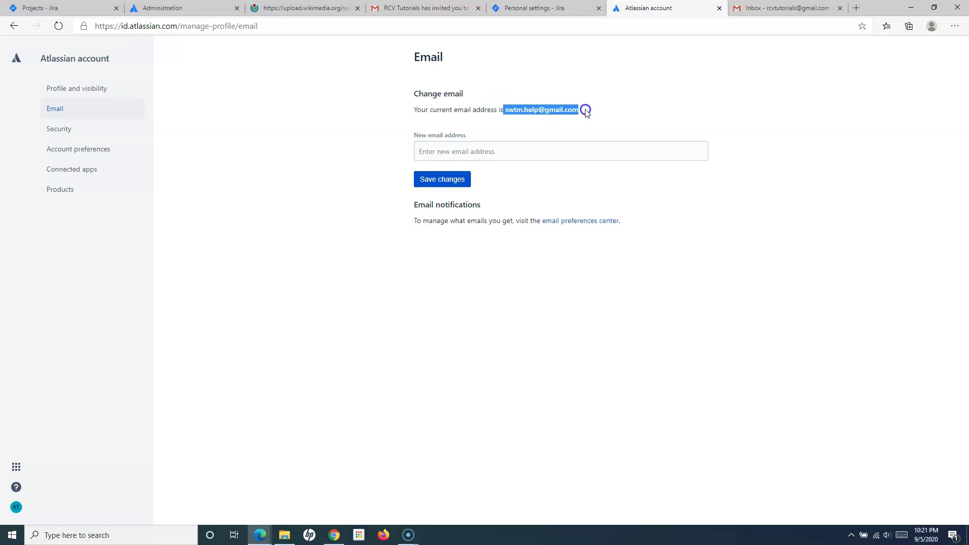
click(581, 110)
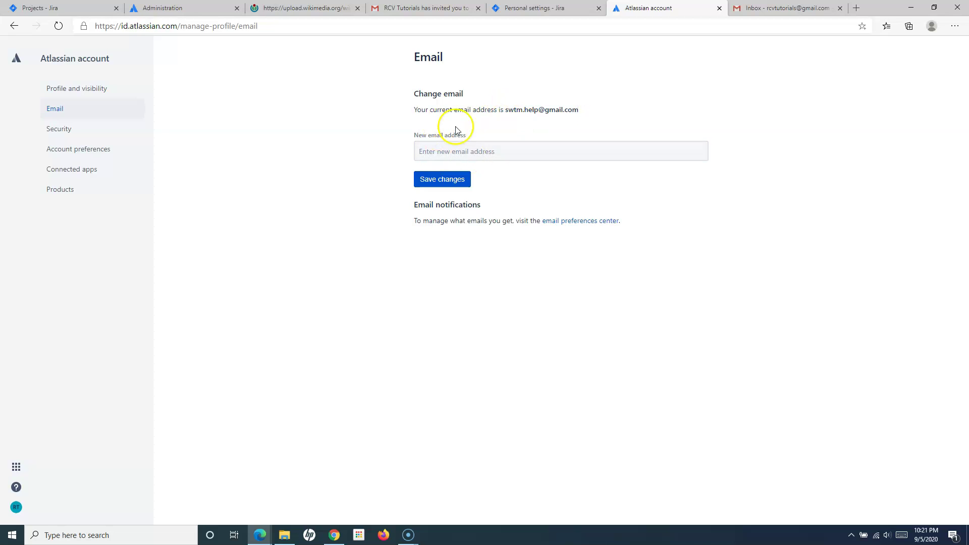
Step: Check the new email address field, and open the Security settings to examine the two-step verification section
click(430, 153)
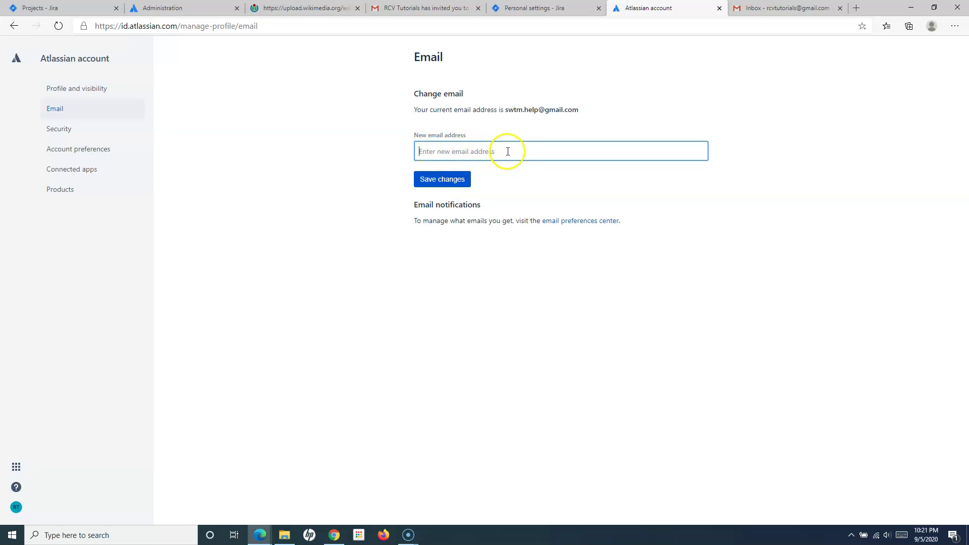
click(100, 128)
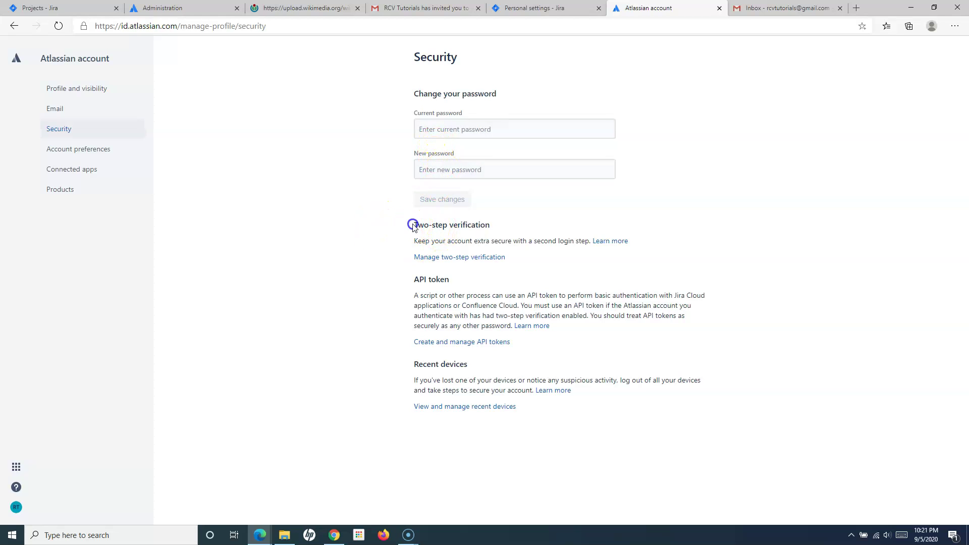
drag(413, 225, 547, 243)
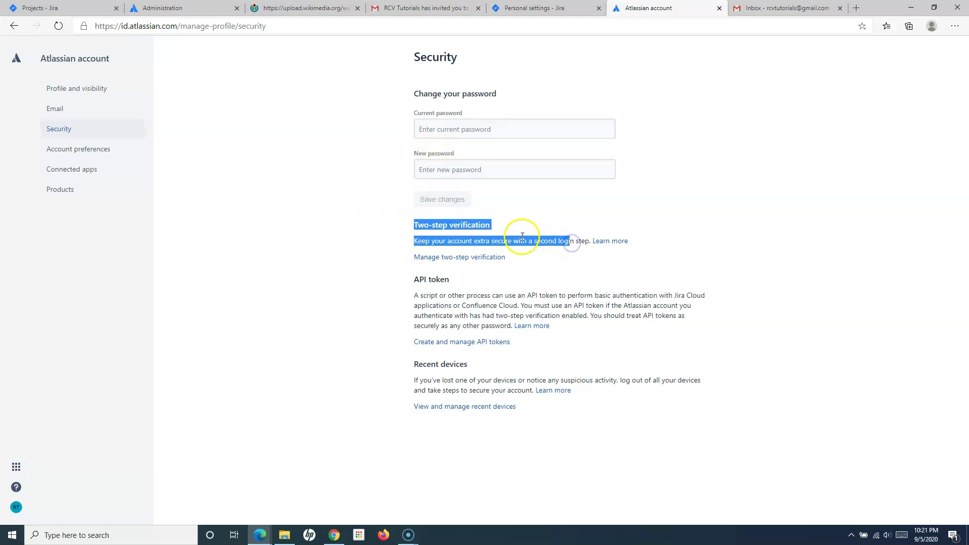
click(486, 223)
drag(404, 224, 547, 242)
click(547, 242)
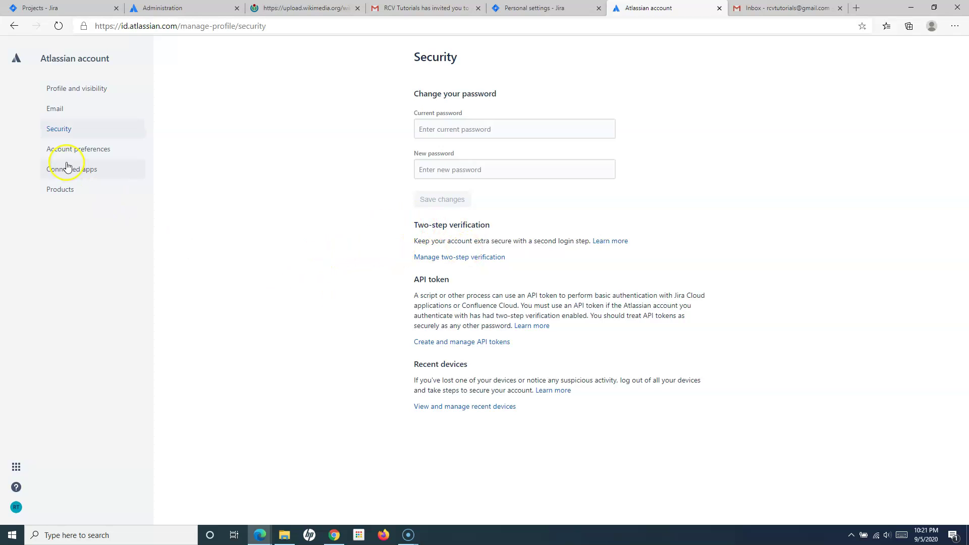
Step: Open Account preferences and examine the language choices and the time zone field without changing either
click(83, 149)
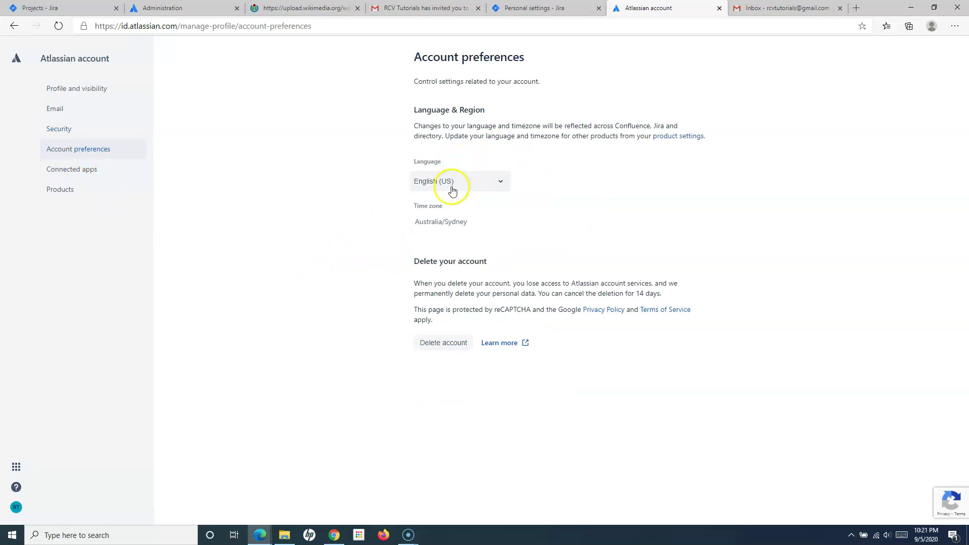
click(473, 184)
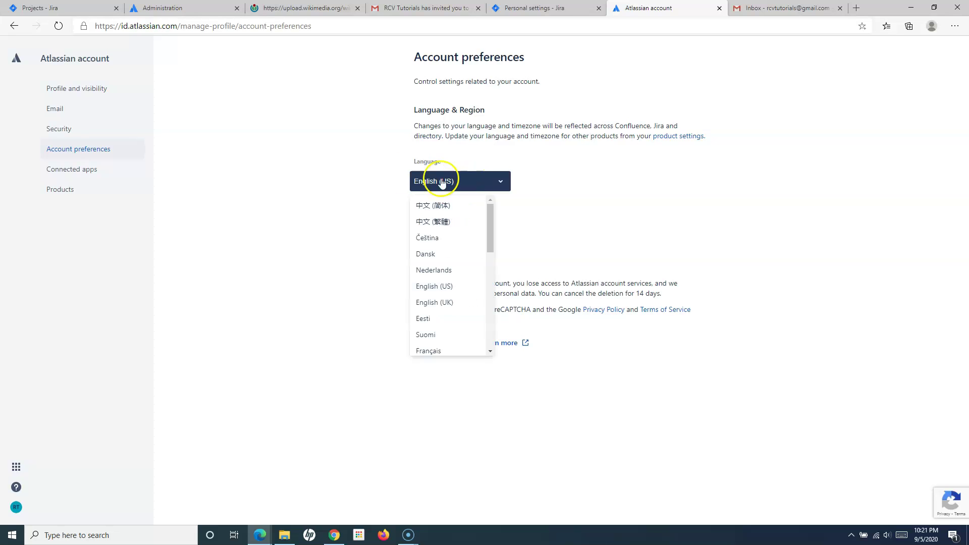
click(359, 176)
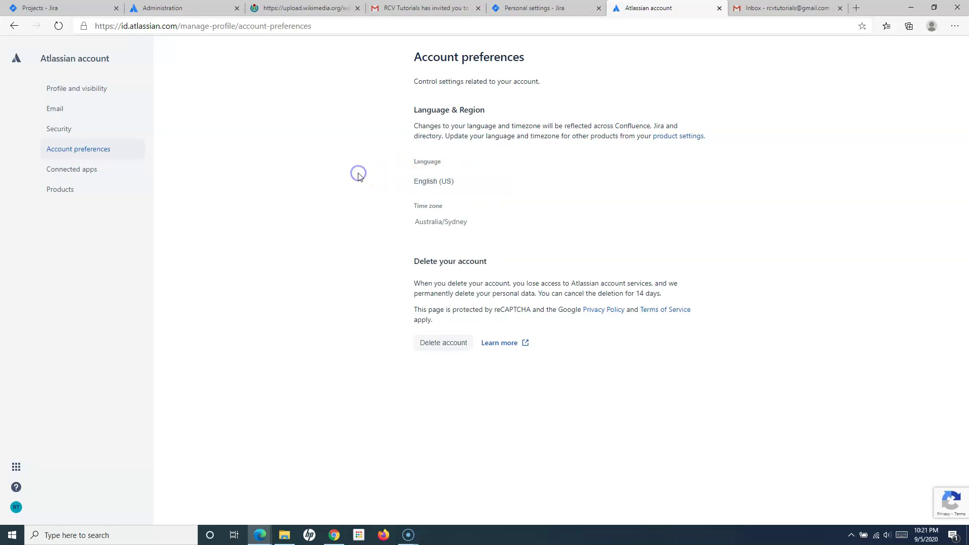
click(492, 227)
drag(477, 222, 419, 218)
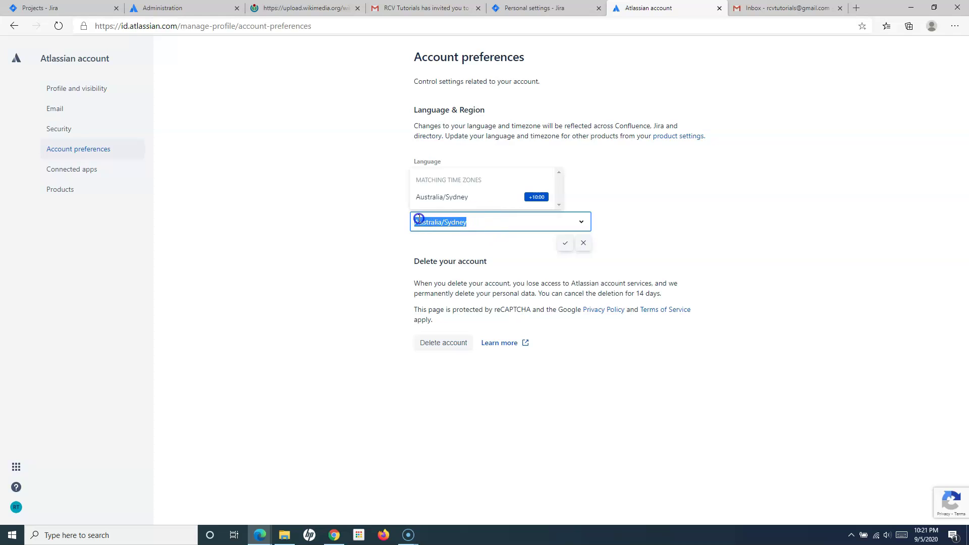
click(335, 225)
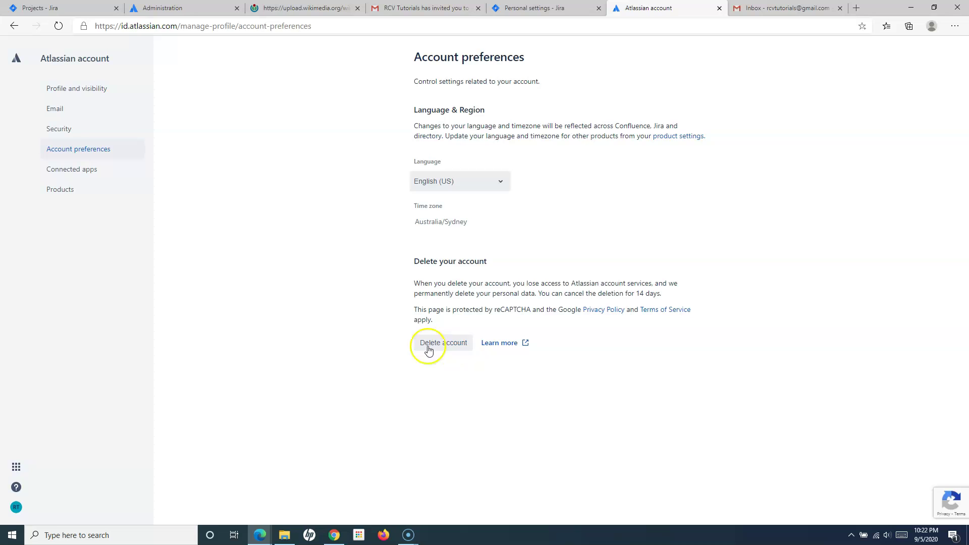
Step: View the Connected apps page and examine the Confluence and Jira settings descriptions on the Products page
click(95, 170)
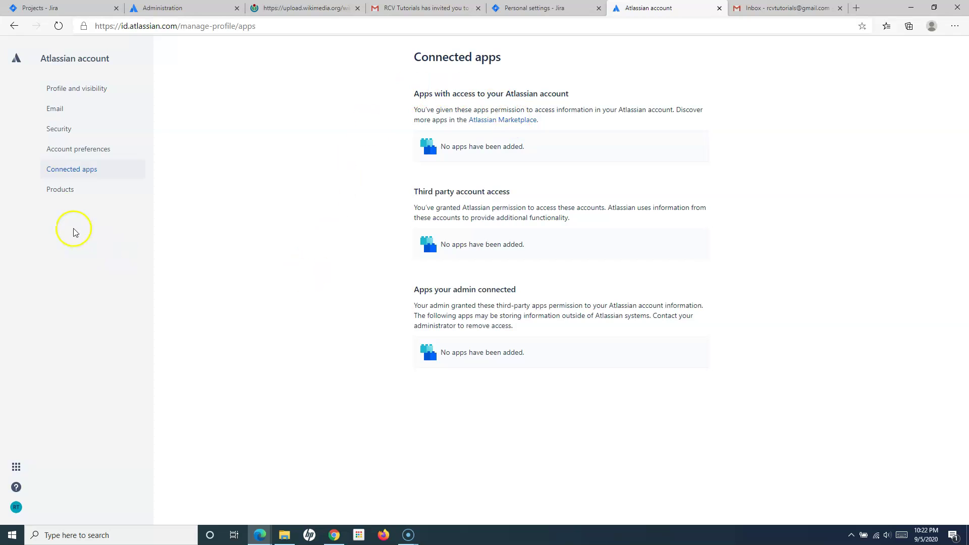
click(66, 190)
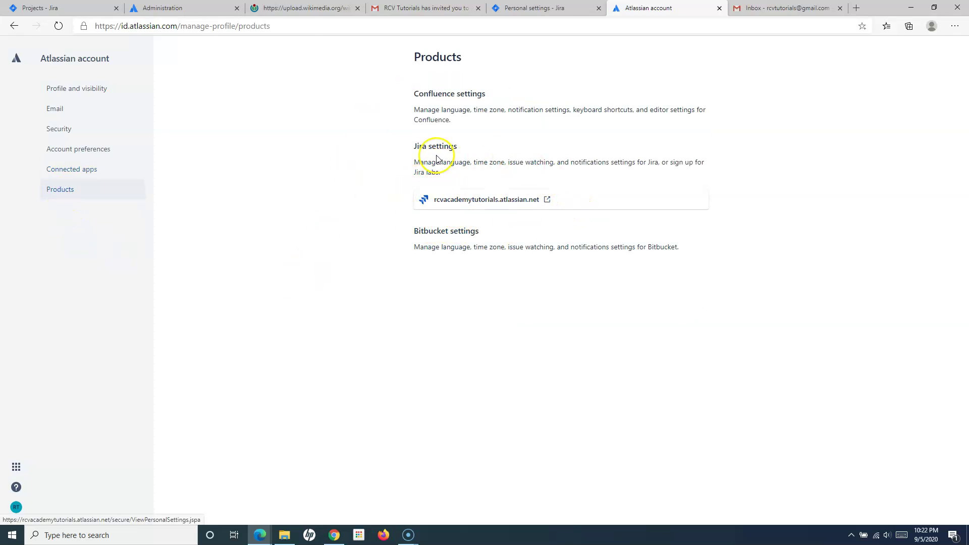
mouse_move(413, 162)
mouse_down()
mouse_move(440, 174)
mouse_move(409, 164)
mouse_up()
click(440, 174)
click(408, 164)
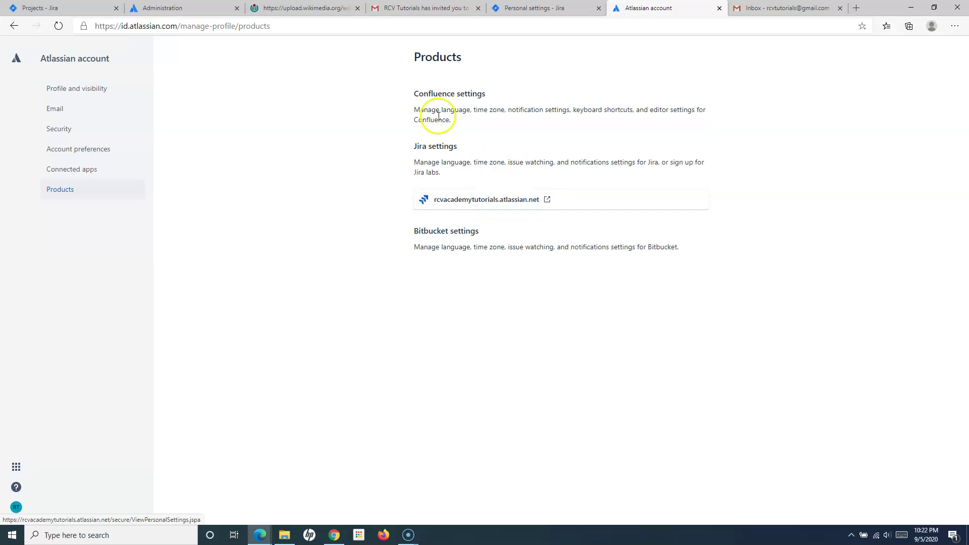
drag(415, 142, 497, 136)
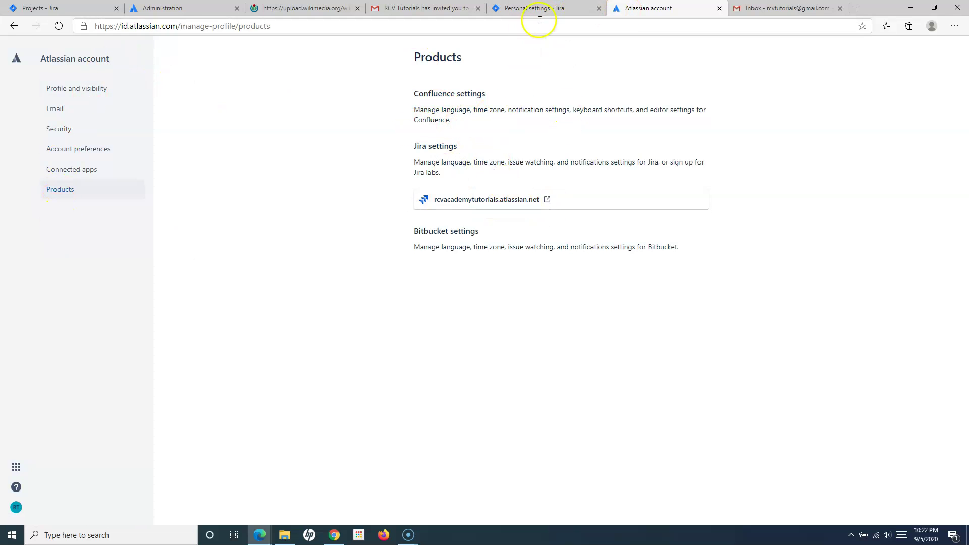
Step: Return to the Jira Personal settings page and reopen it through the Personal Jira settings option
click(552, 9)
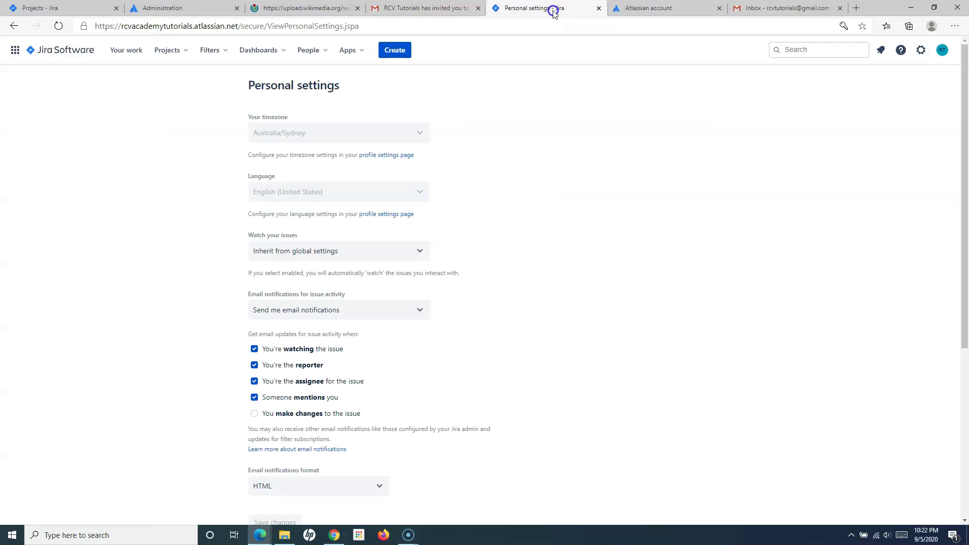
click(920, 51)
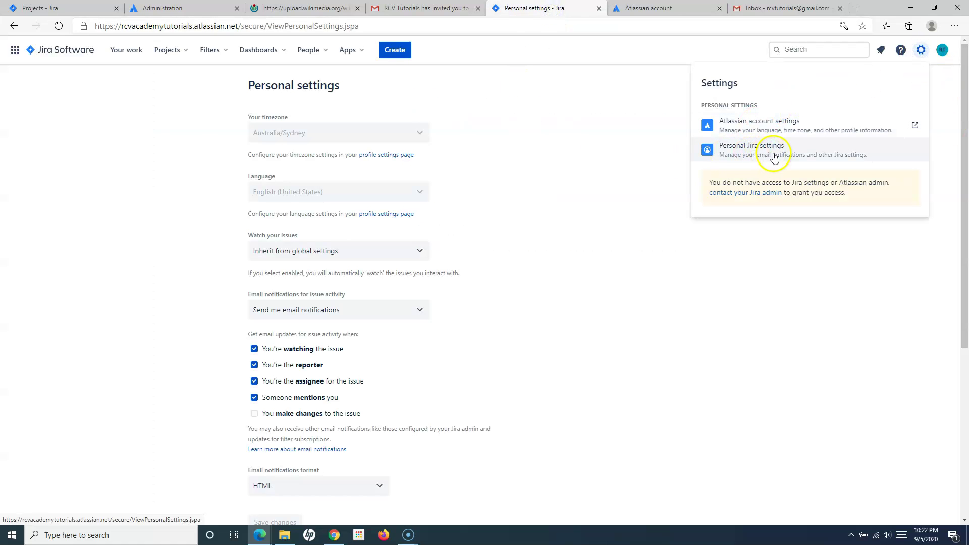
click(759, 148)
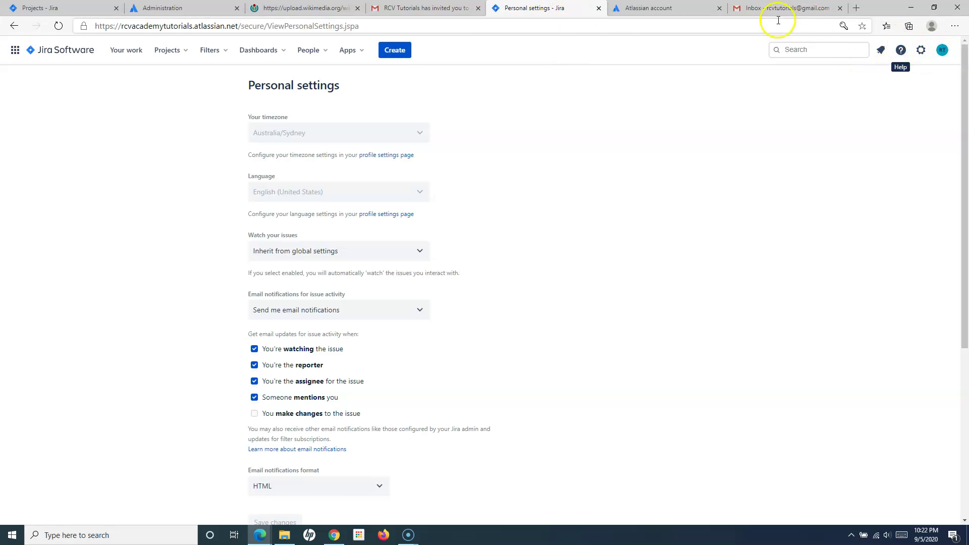
Step: Close the Atlassian account page and go to the Jira Software projects list
click(659, 7)
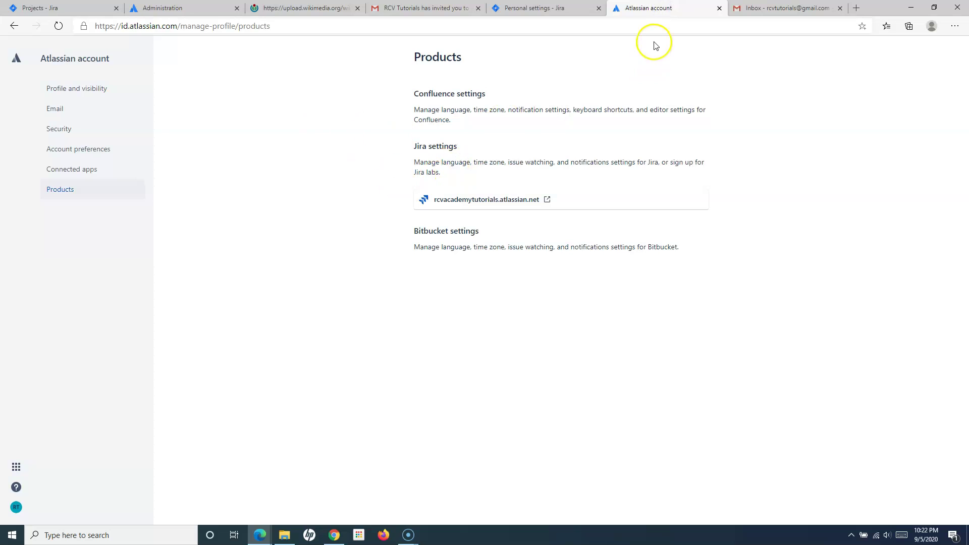
click(719, 8)
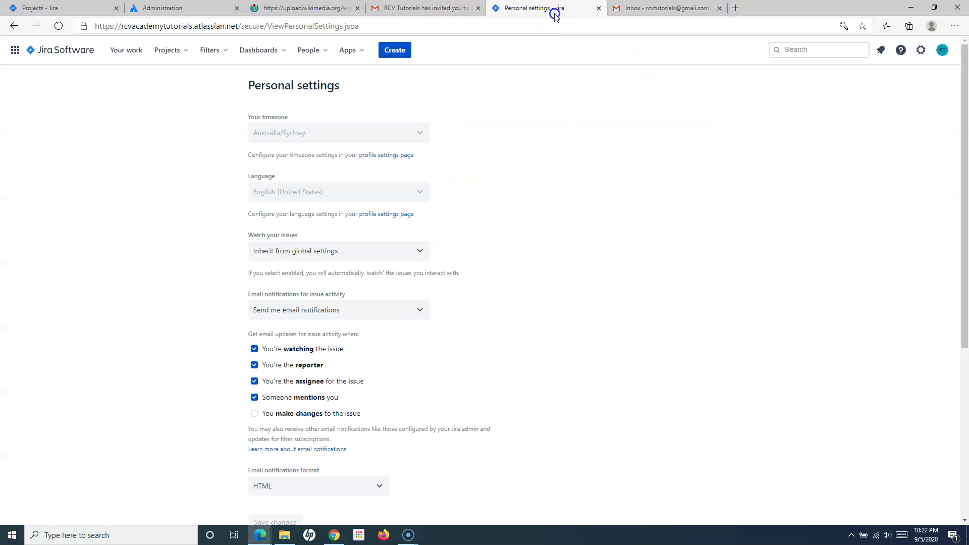
click(61, 49)
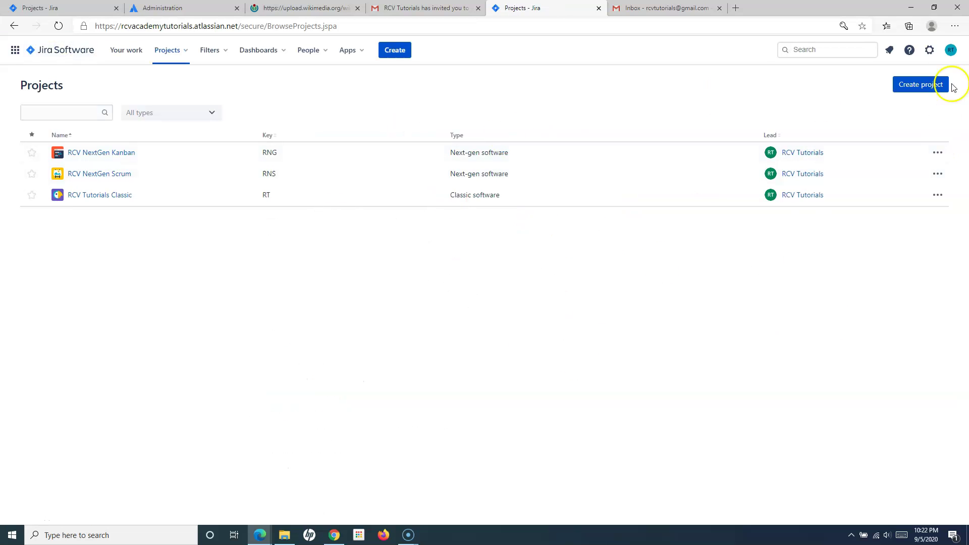
Step: Open Personal Jira settings from the projects list, and open the same page again through the profile options
click(927, 53)
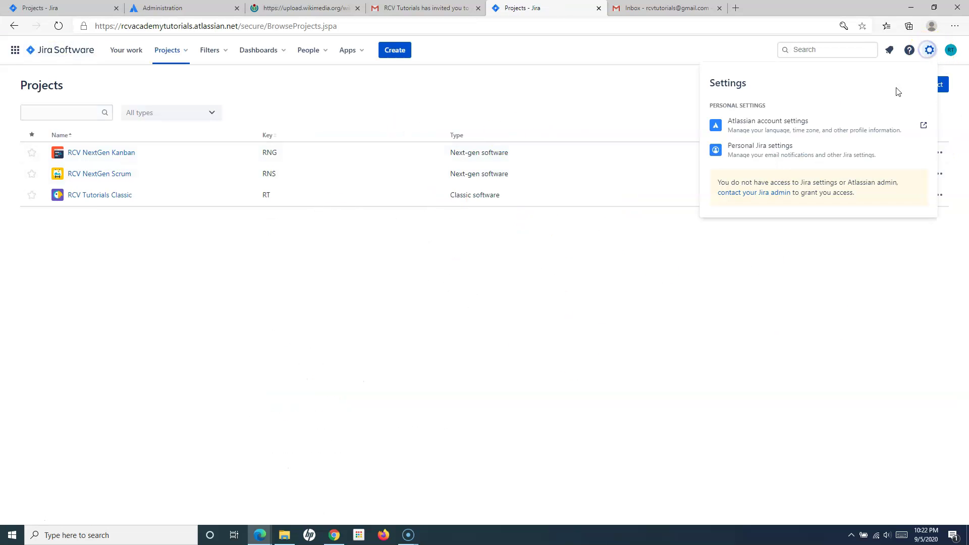
click(764, 151)
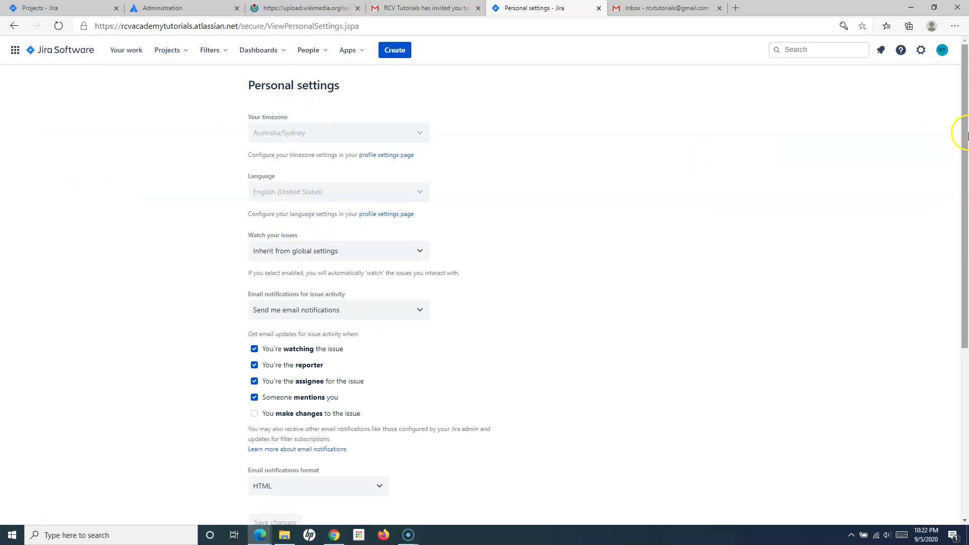
click(941, 50)
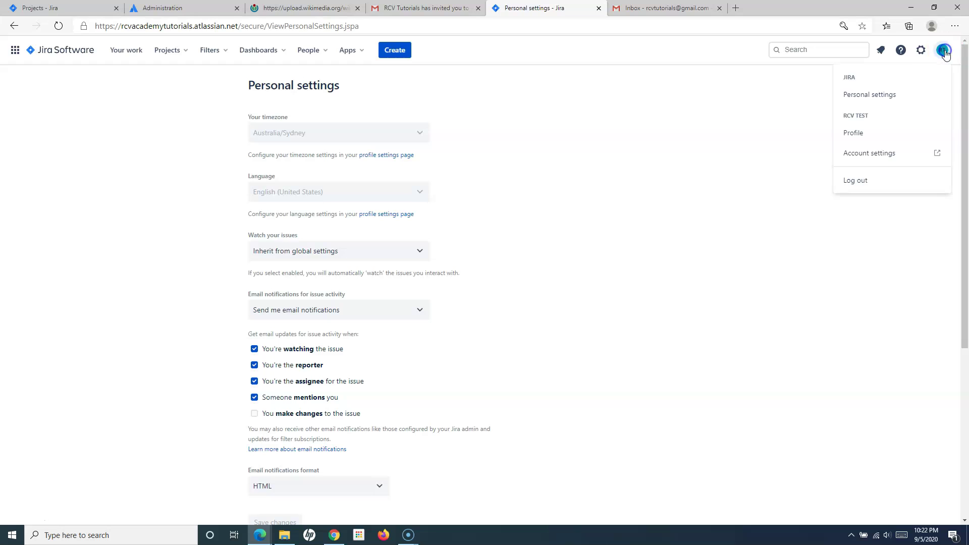
click(862, 101)
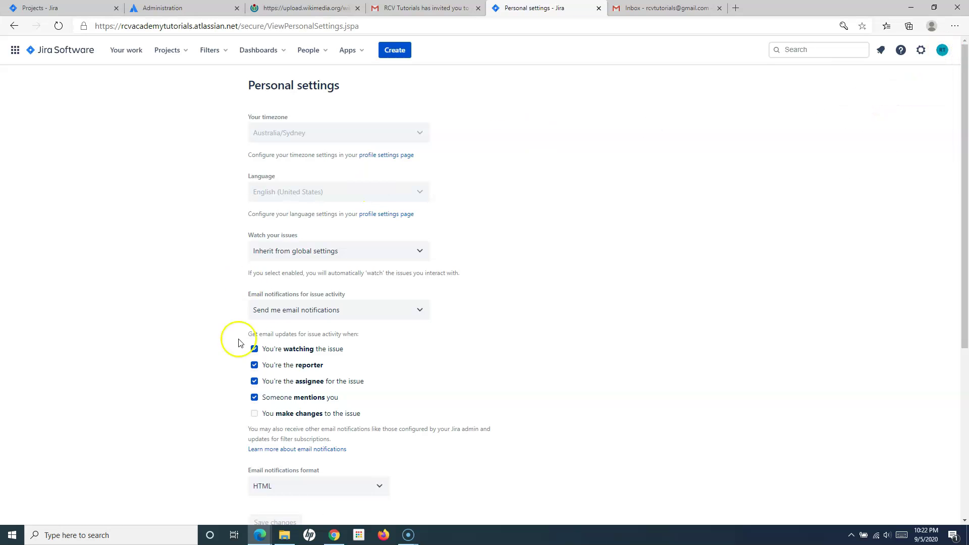
Step: Check the timezone field in Personal settings and review the settings options offered to this account
click(248, 134)
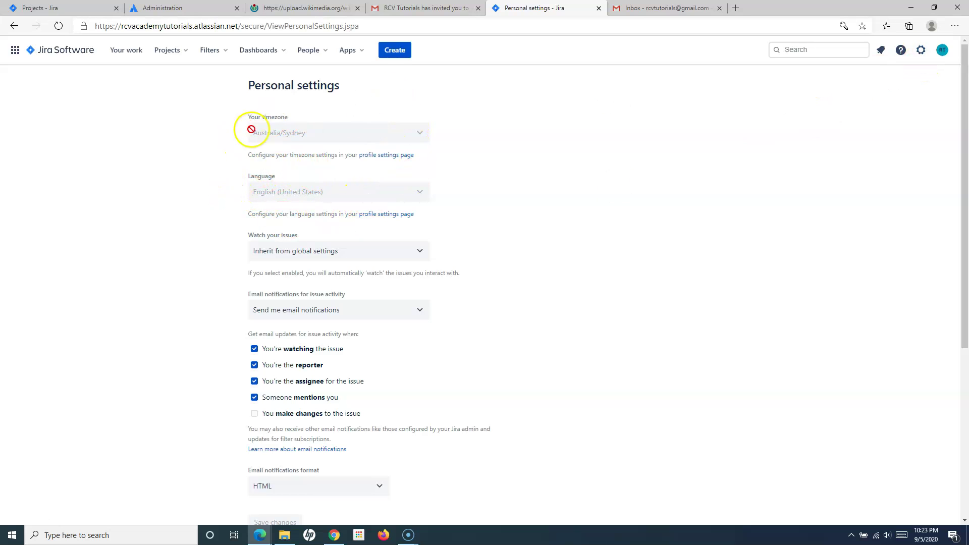
click(920, 50)
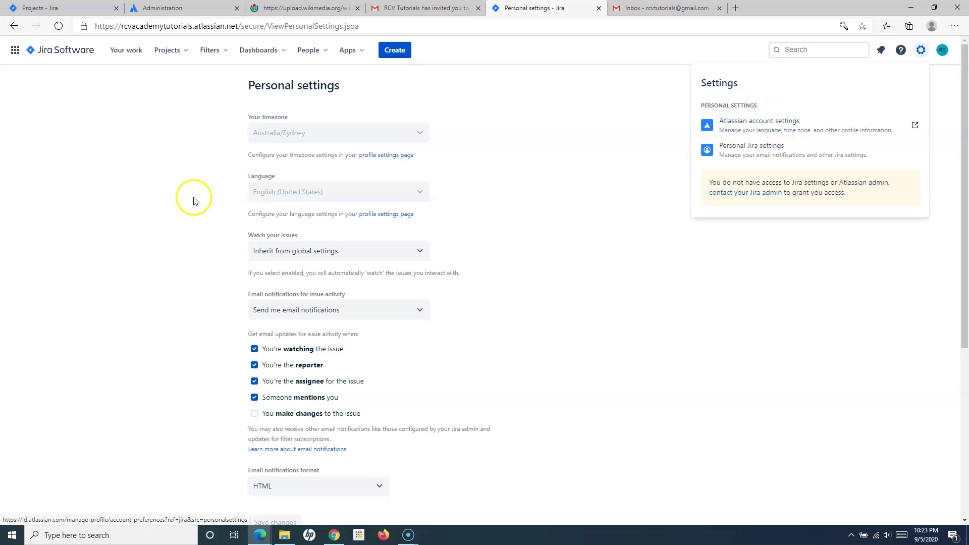
click(171, 201)
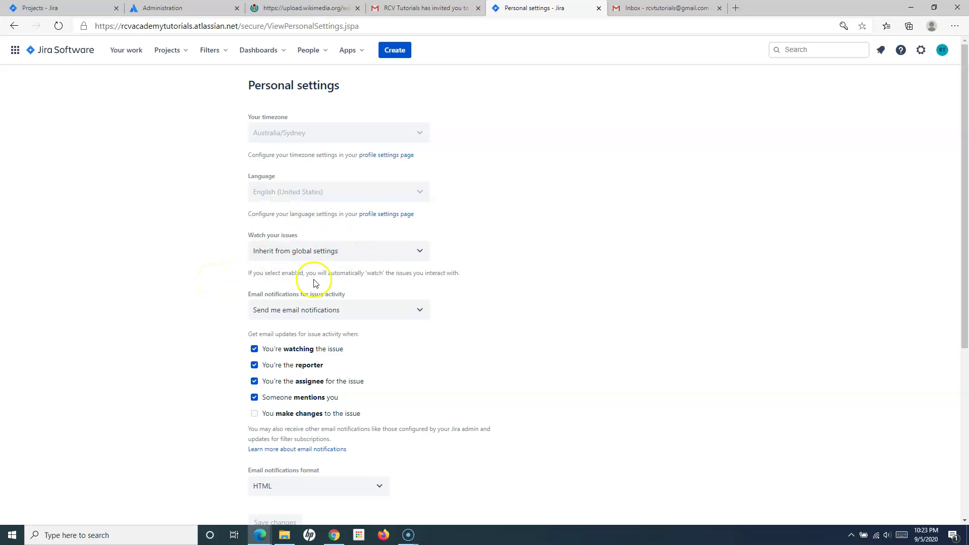
Step: Turn off issue activity email updates for watching the issue and being the reporter, and save the changes
scroll(191, 301, down, 2)
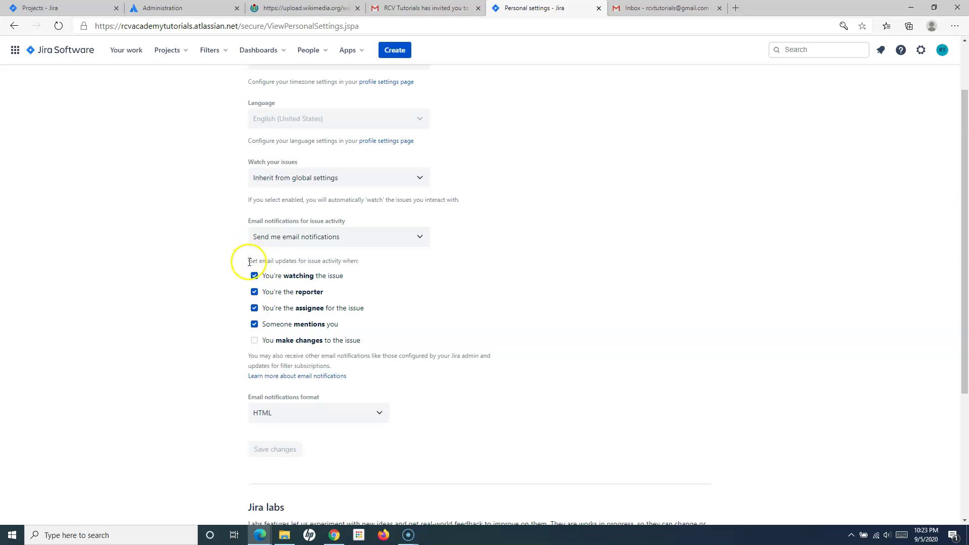
drag(248, 261, 363, 260)
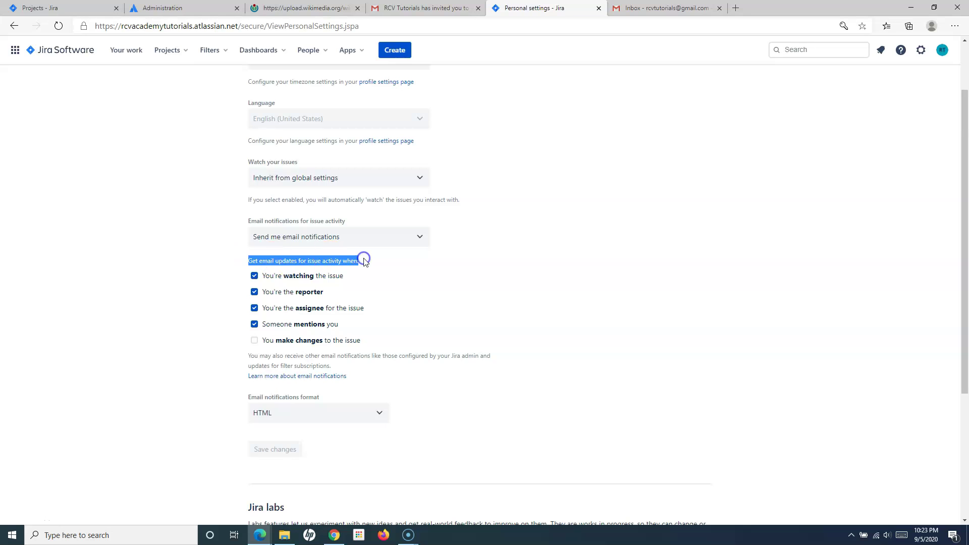
click(364, 261)
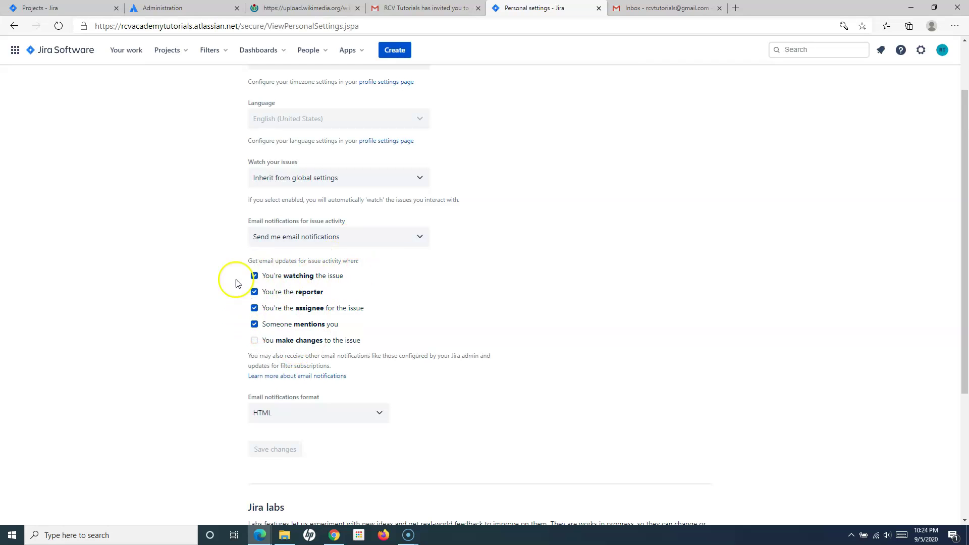
click(254, 276)
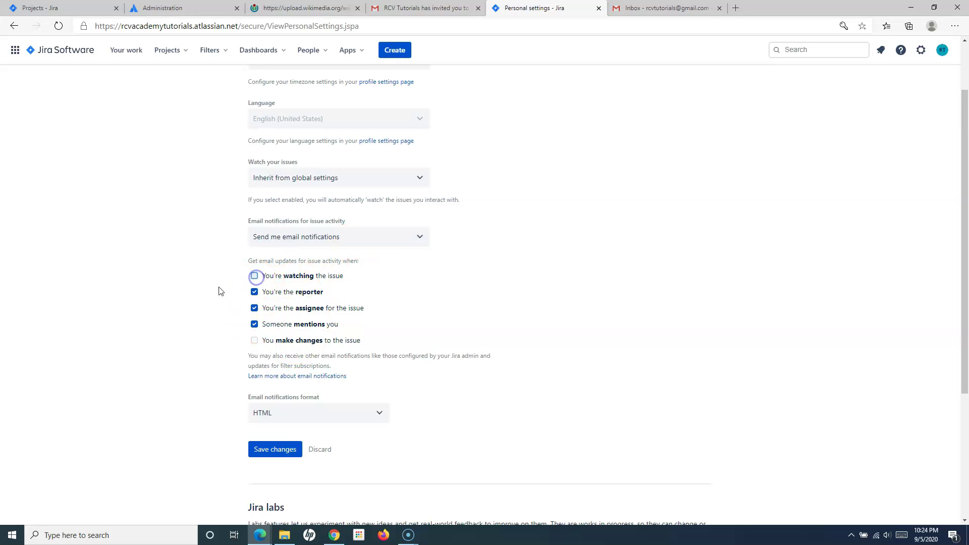
click(253, 295)
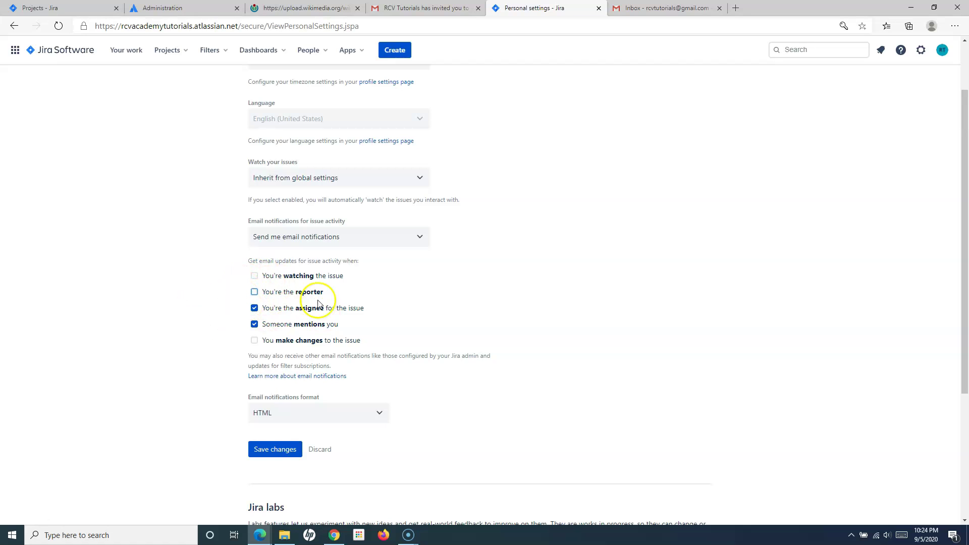
click(277, 451)
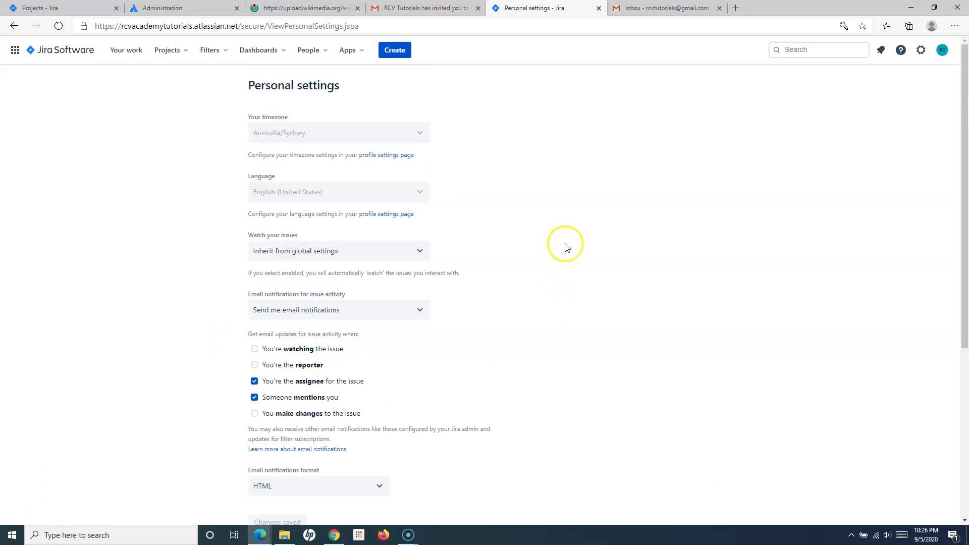
Step: Compare the personal settings entries offered in the profile options and in the Jira settings options
click(942, 50)
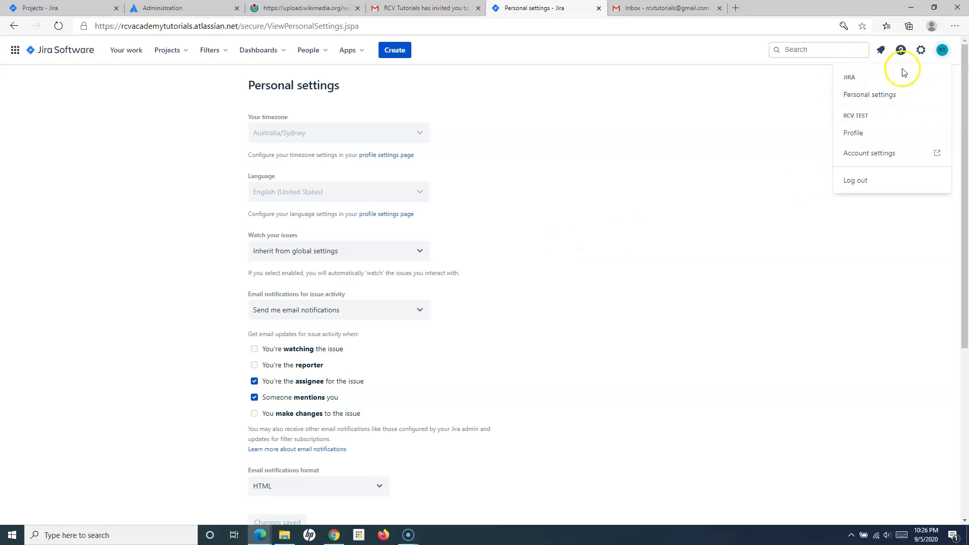
click(921, 50)
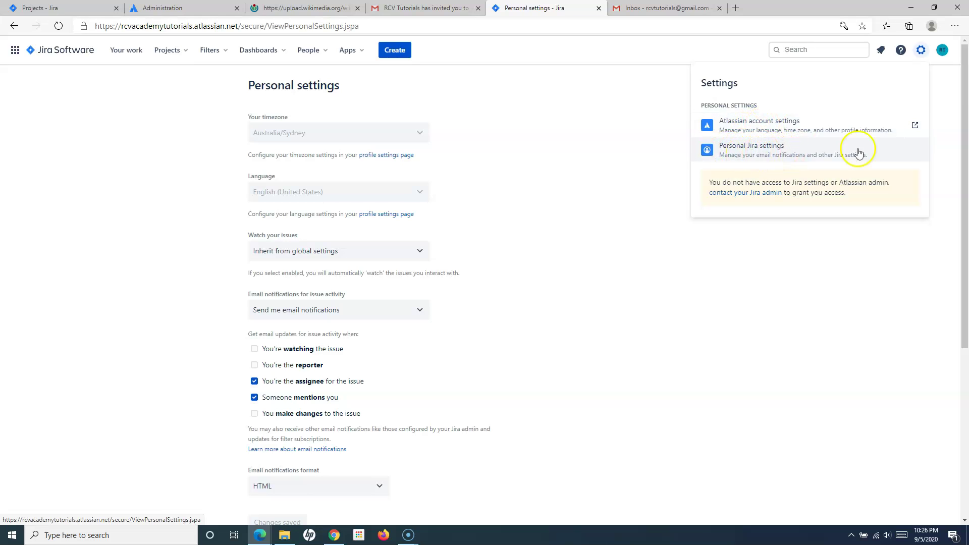
click(942, 53)
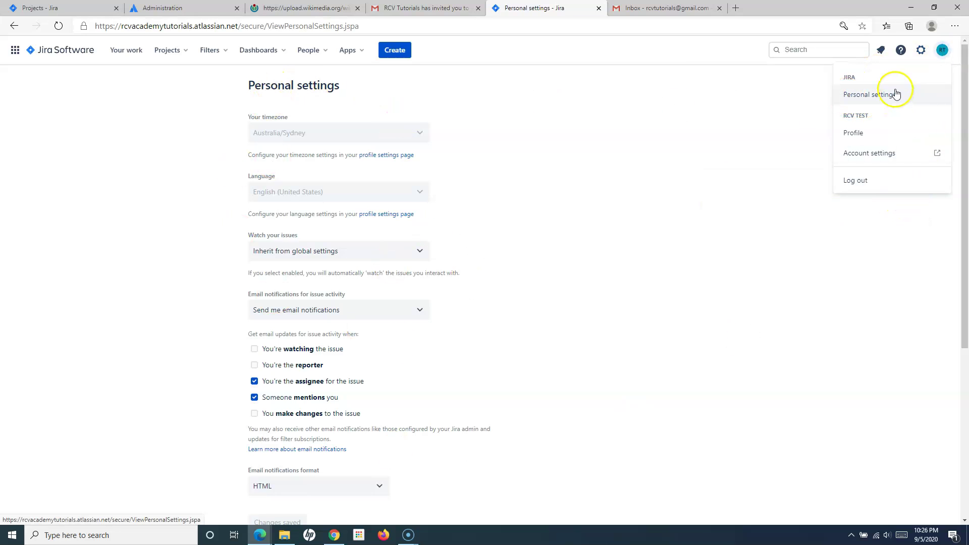
Step: Open the Jira profile page and check its profile photo upload and job title editing, leaving both unchanged
click(877, 134)
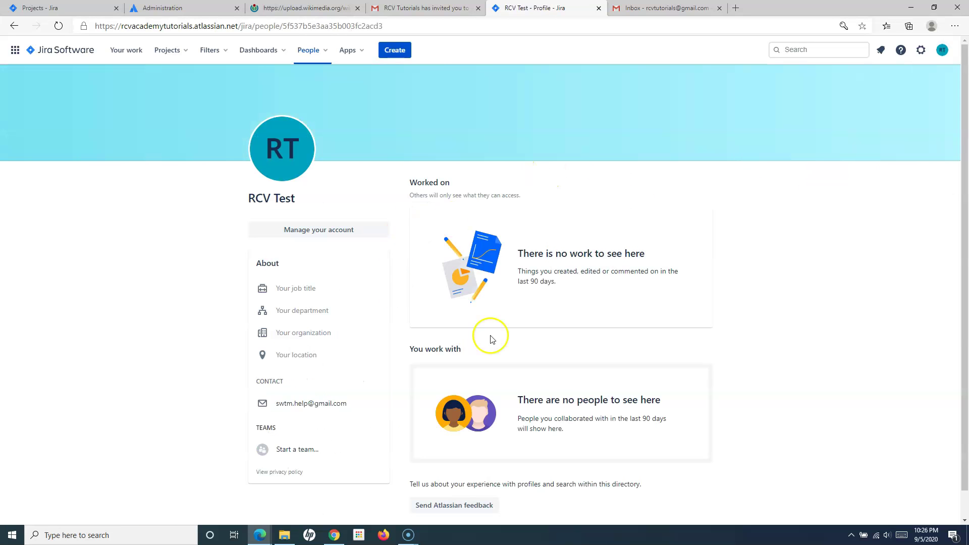
click(283, 151)
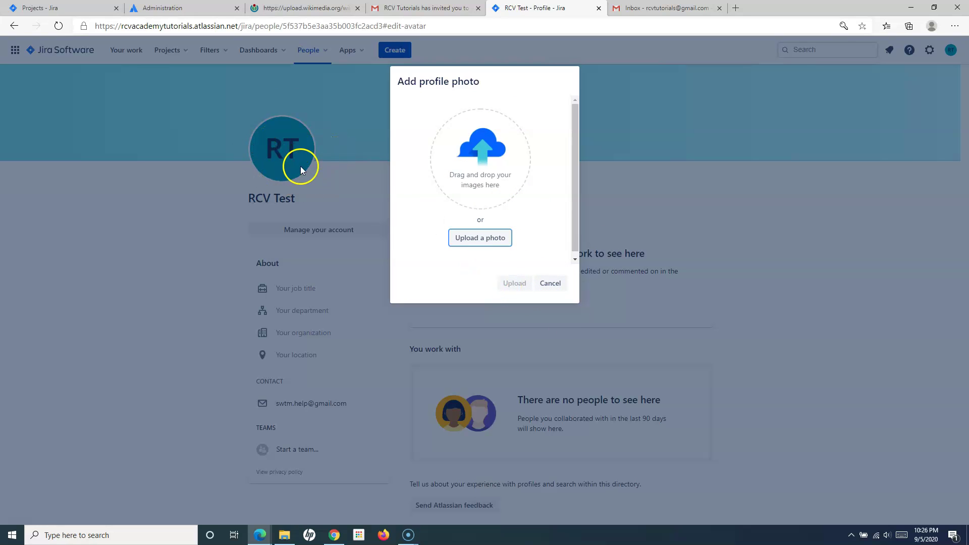
click(554, 284)
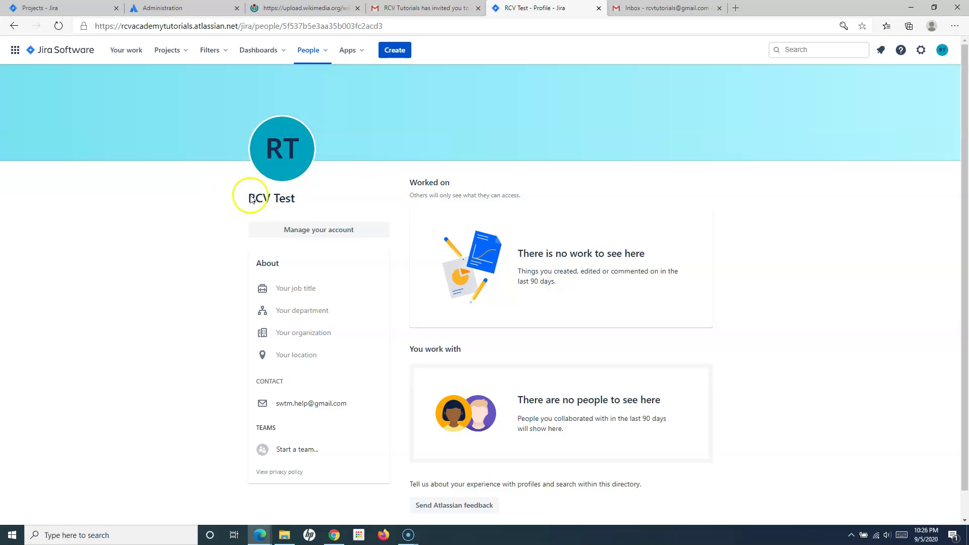
click(293, 288)
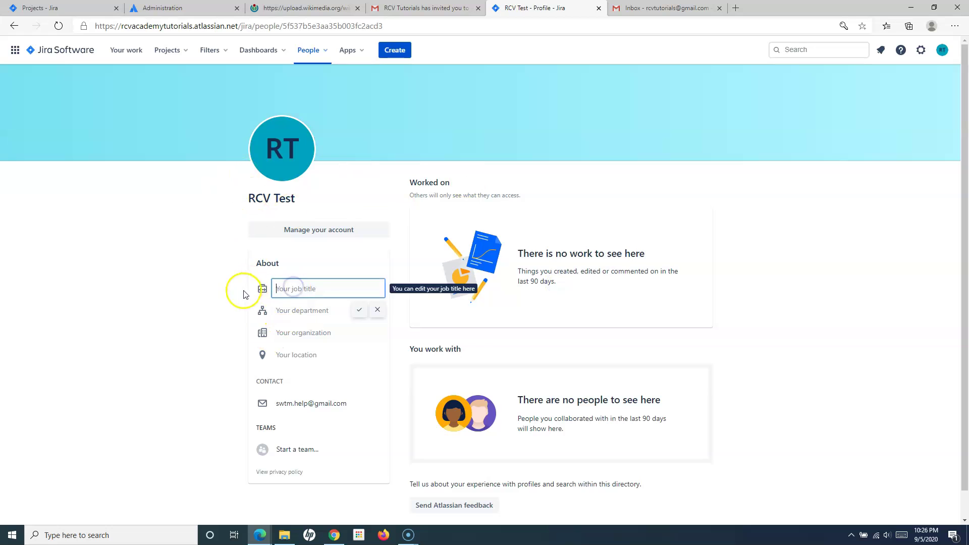
click(196, 363)
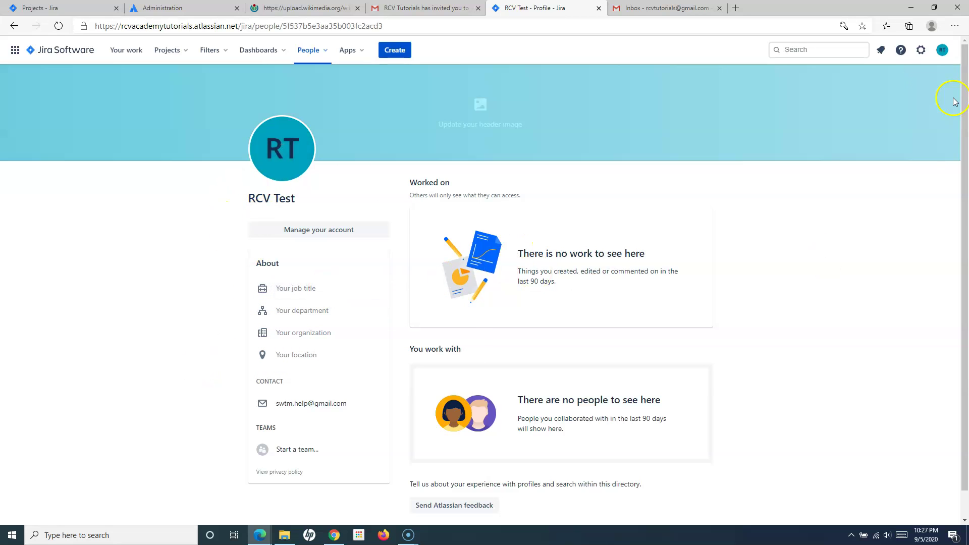
Step: Review the Worked on section of the profile page, including its visibility note and the 90-day activity description
click(942, 50)
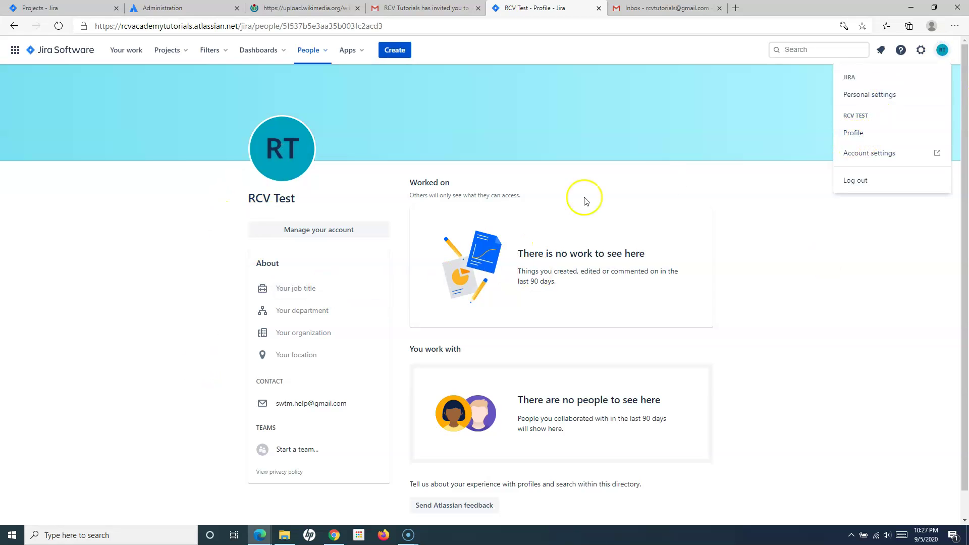
click(853, 334)
scroll(853, 333, down, 1)
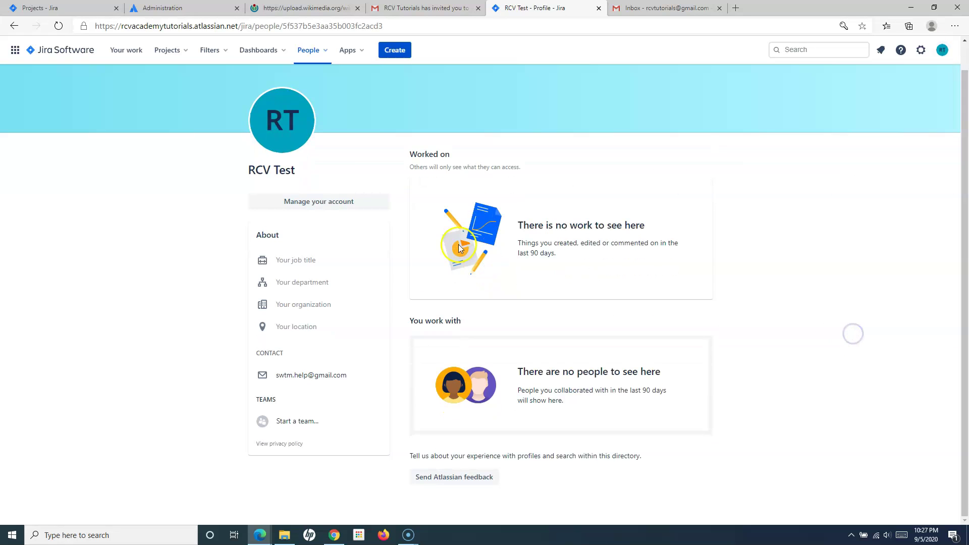
double_click(424, 154)
click(480, 158)
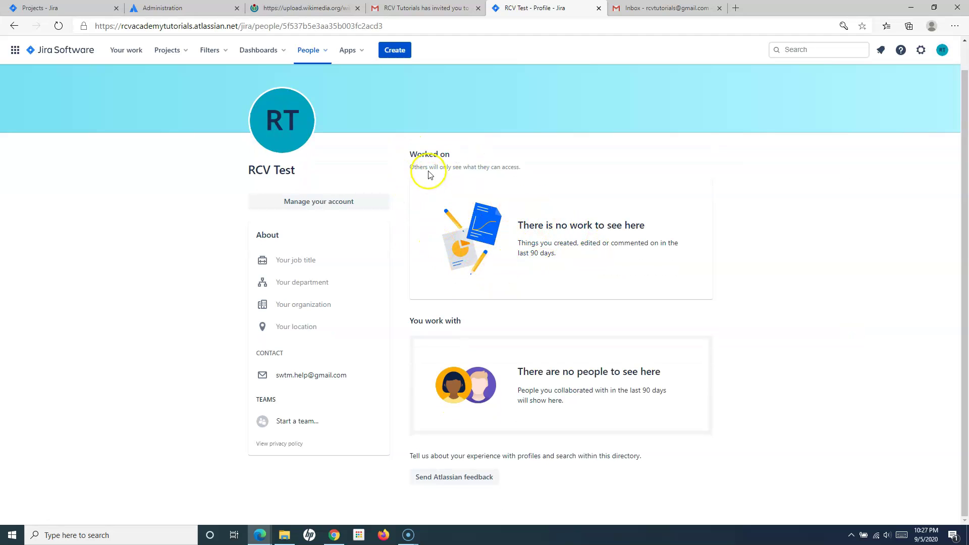
click(410, 167)
click(534, 171)
drag(526, 245, 568, 256)
click(571, 258)
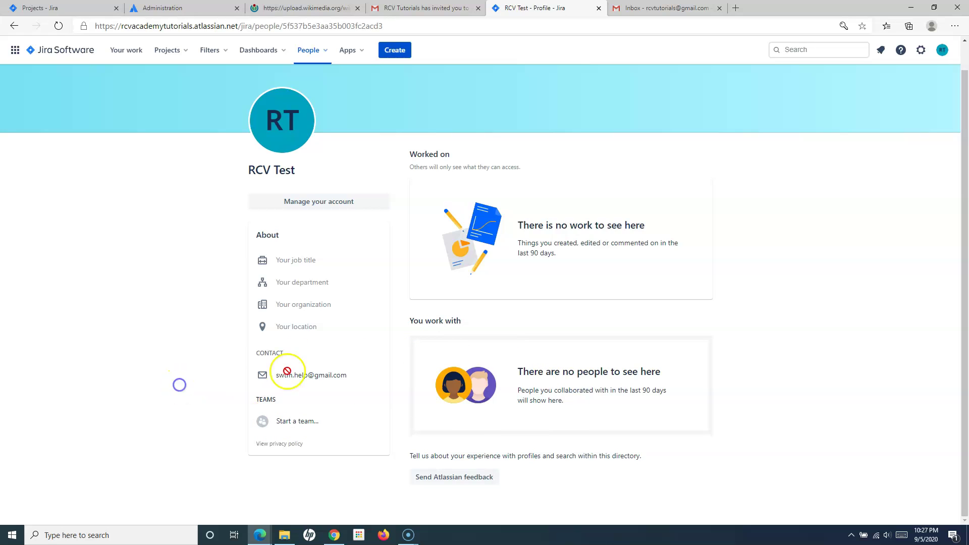
Step: Open the Atlassian account settings from the profile options, and return to the Jira profile page
click(942, 51)
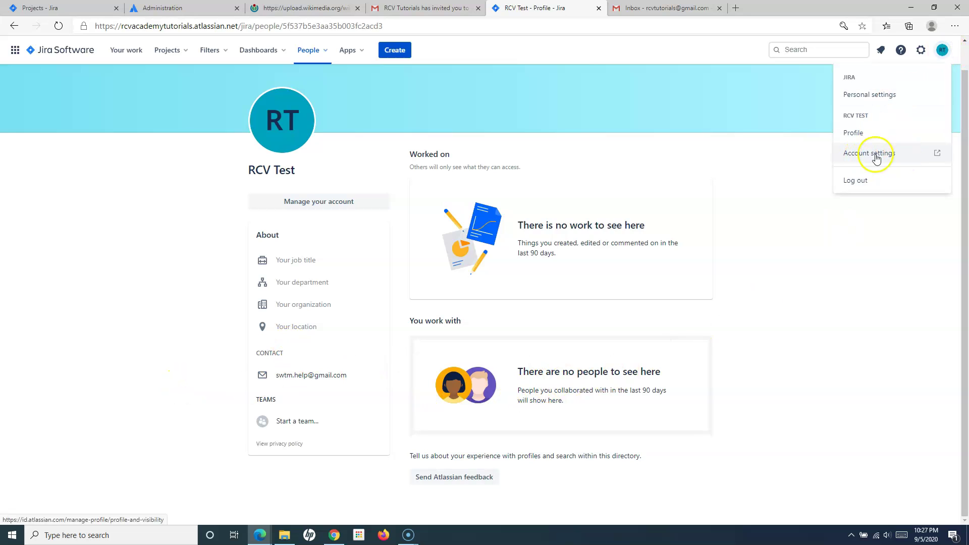
click(876, 159)
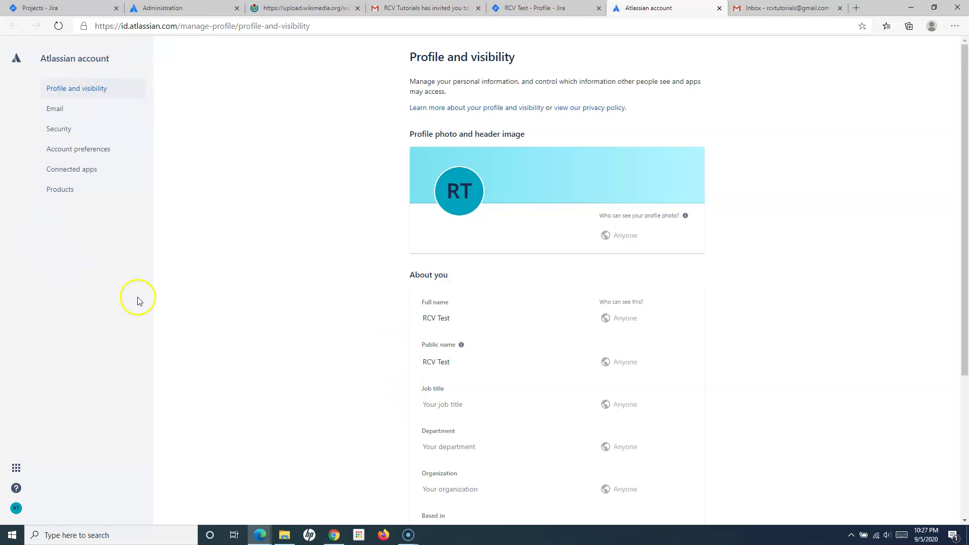
click(555, 8)
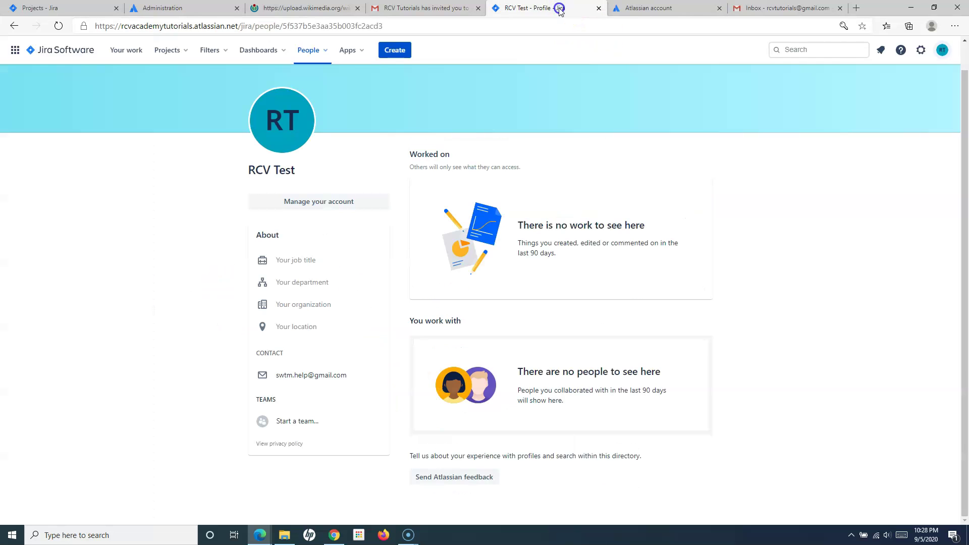
Step: Compare the profile options with the personal entries offered in the Jira settings options
click(943, 51)
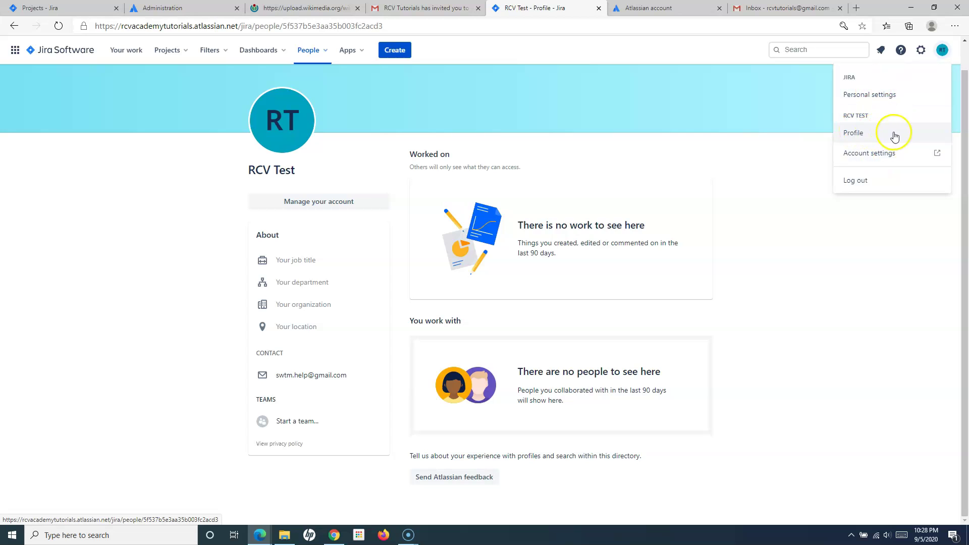
click(921, 52)
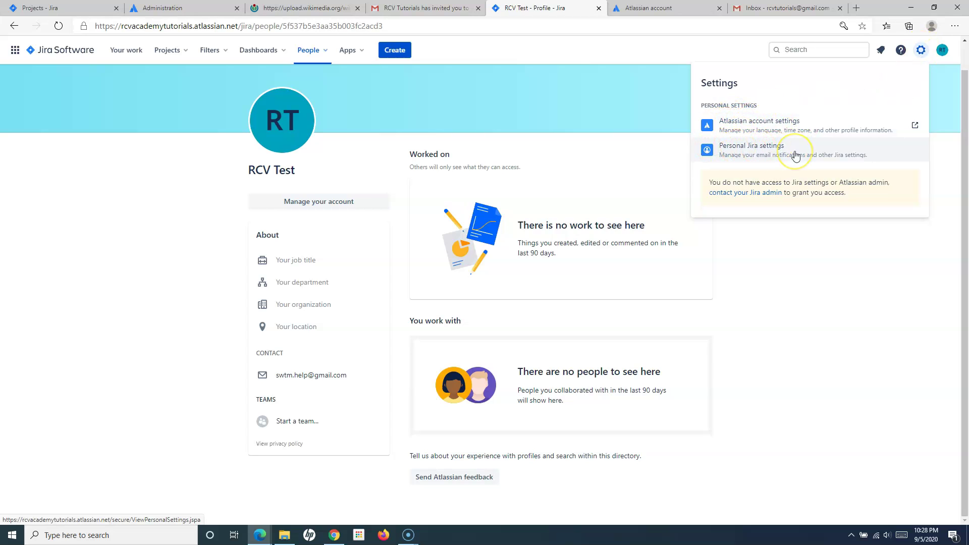
click(834, 281)
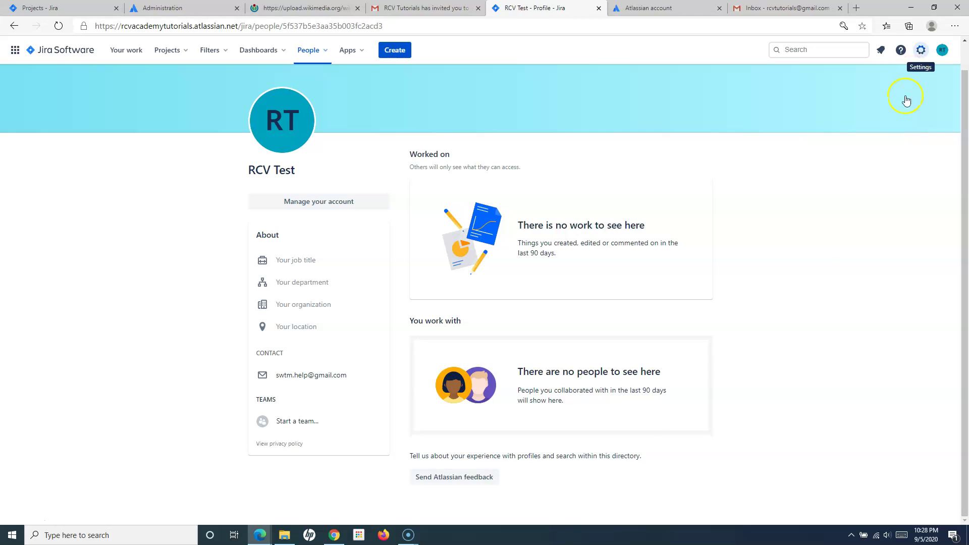
scroll(199, 240, up, 1)
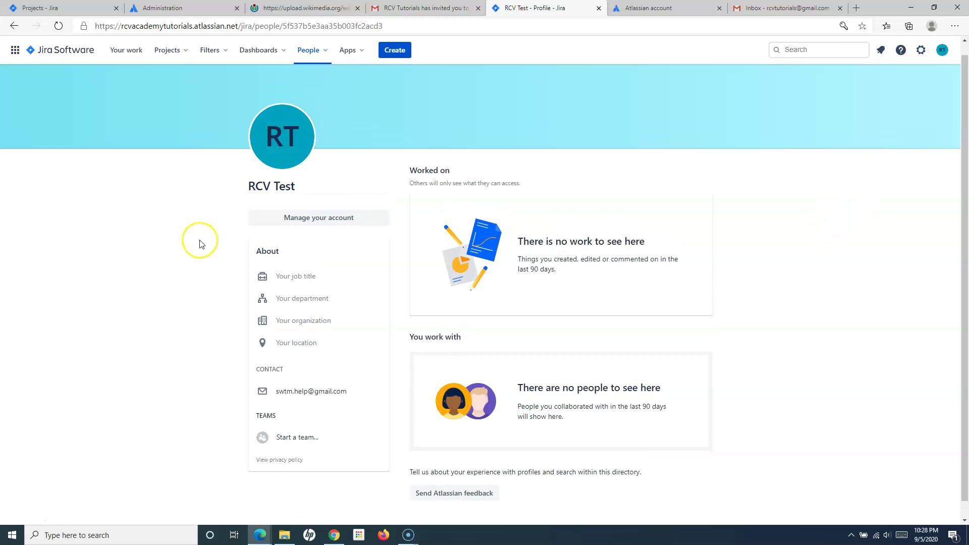
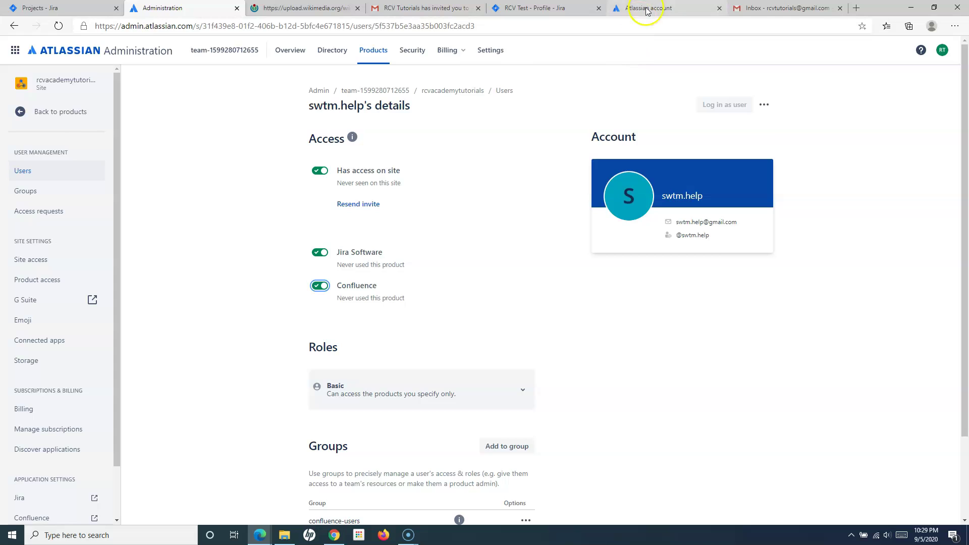
Step: Reload the Jira profile page and check the product switcher for access to Confluence
click(535, 8)
click(528, 27)
key(Return)
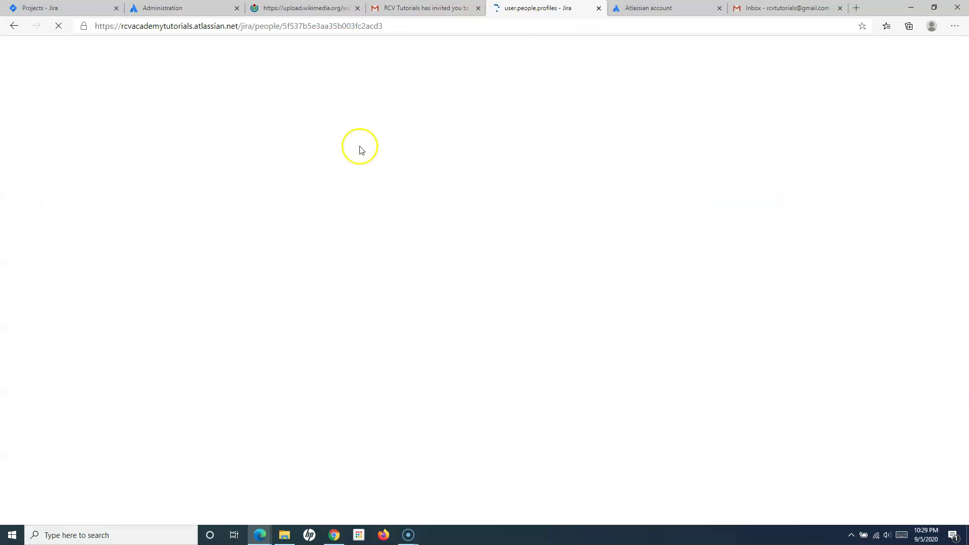
click(16, 51)
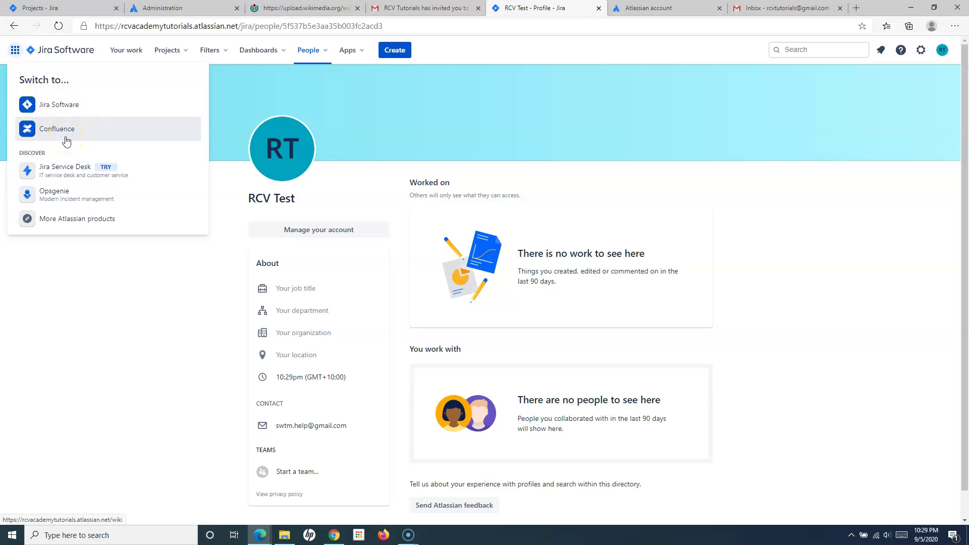
click(128, 311)
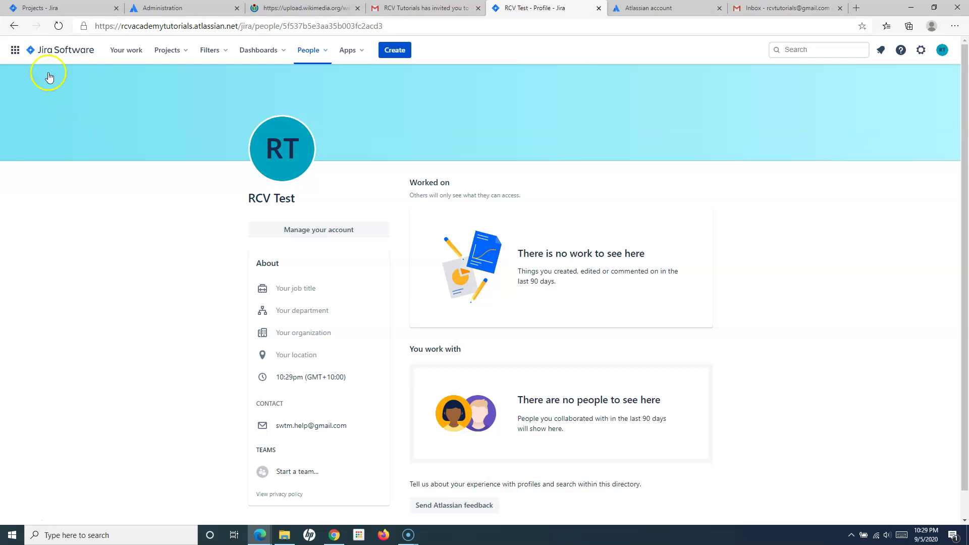
Step: Review the products offered in the switcher again, and open the Jira settings options for this account
click(17, 54)
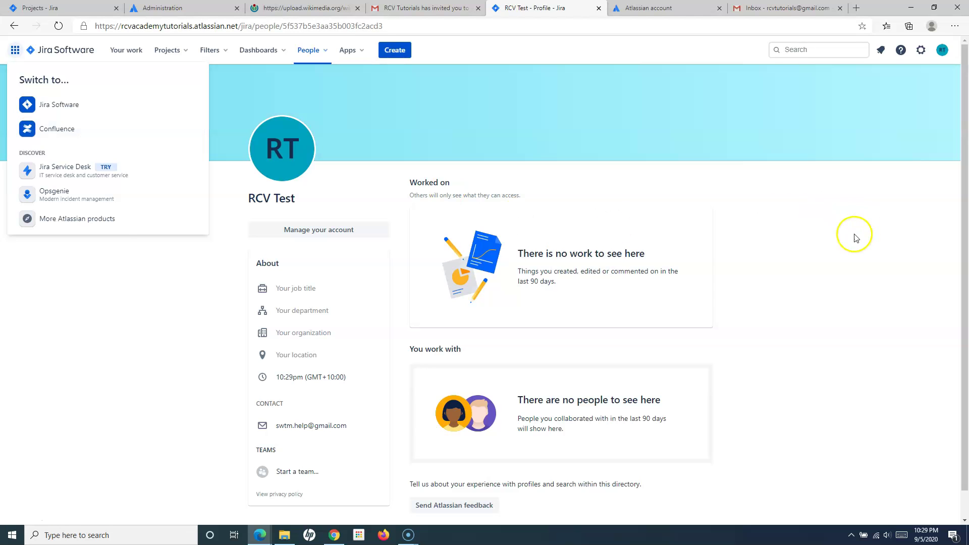
click(854, 235)
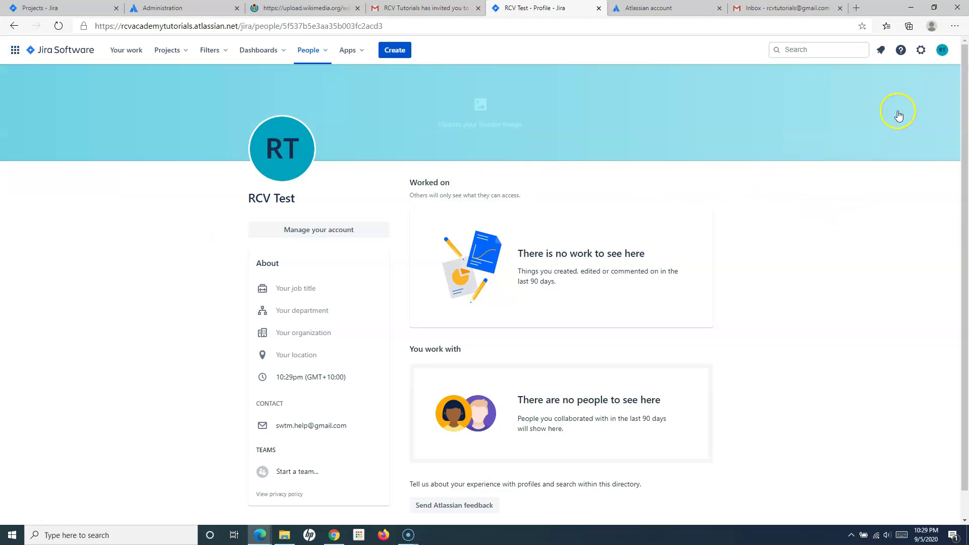
click(921, 51)
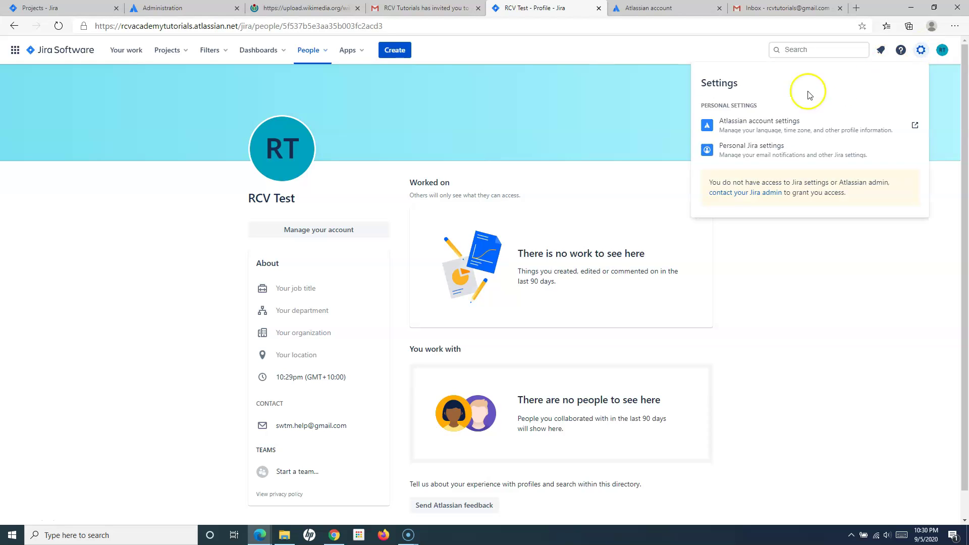